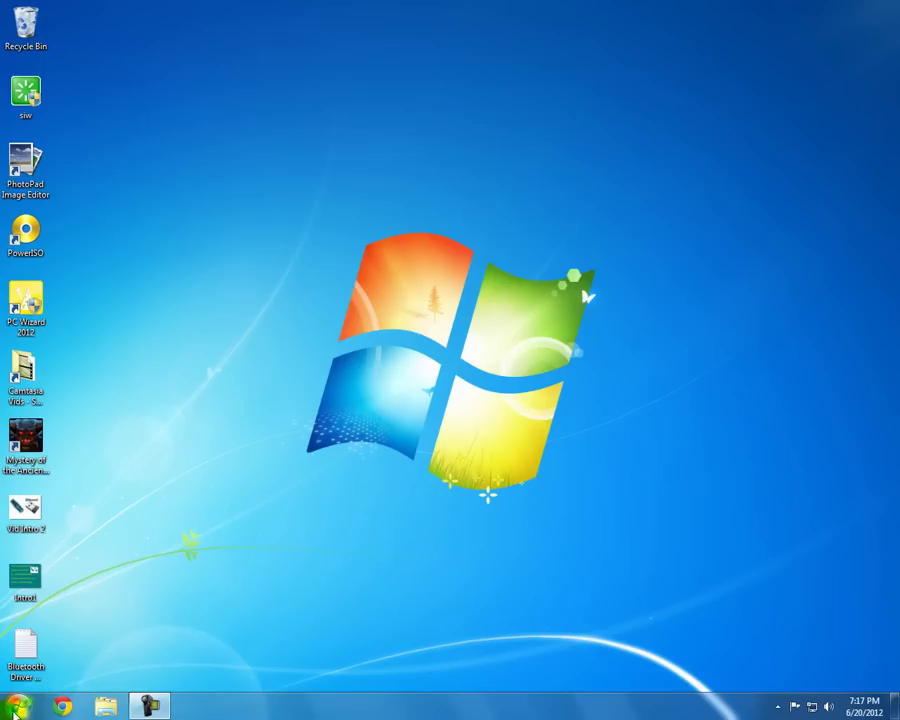
Open Device Manager, check its device categories for a Bluetooth entry, and minimize the window
left_click(18, 705)
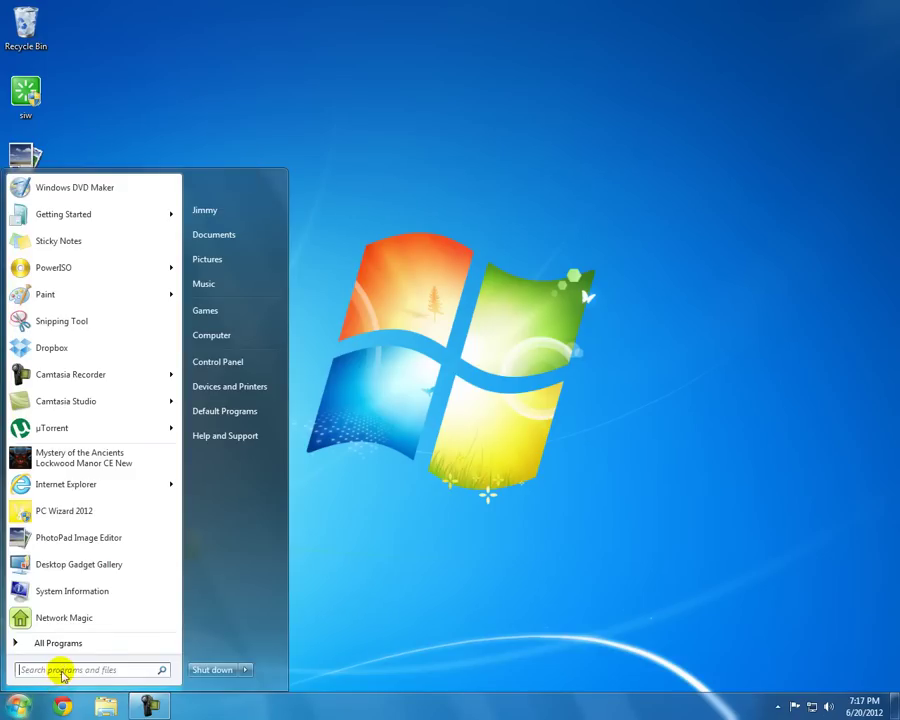
type("device")
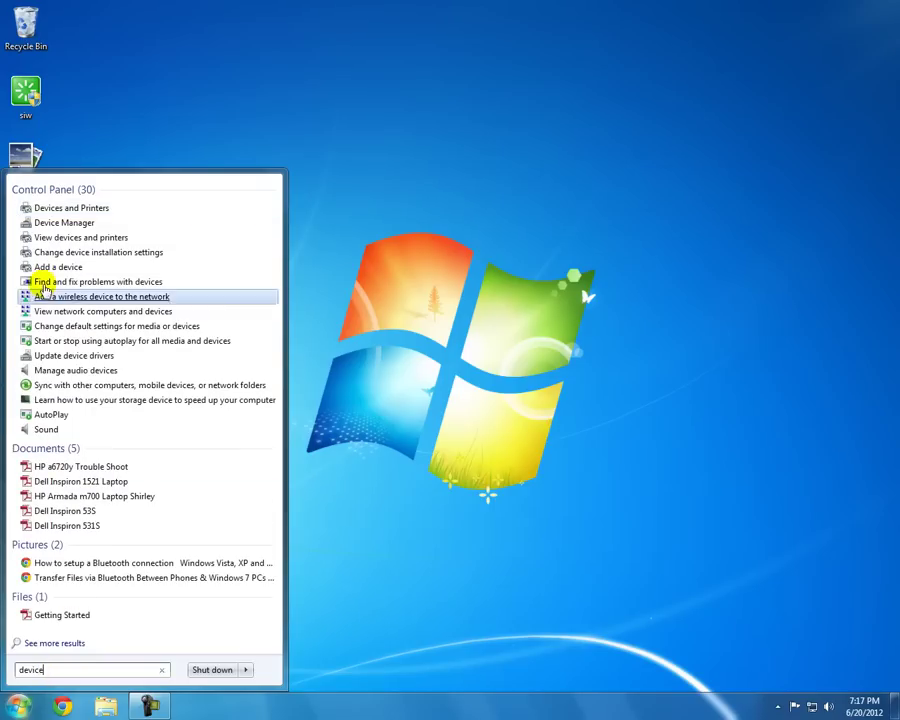
left_click(70, 224)
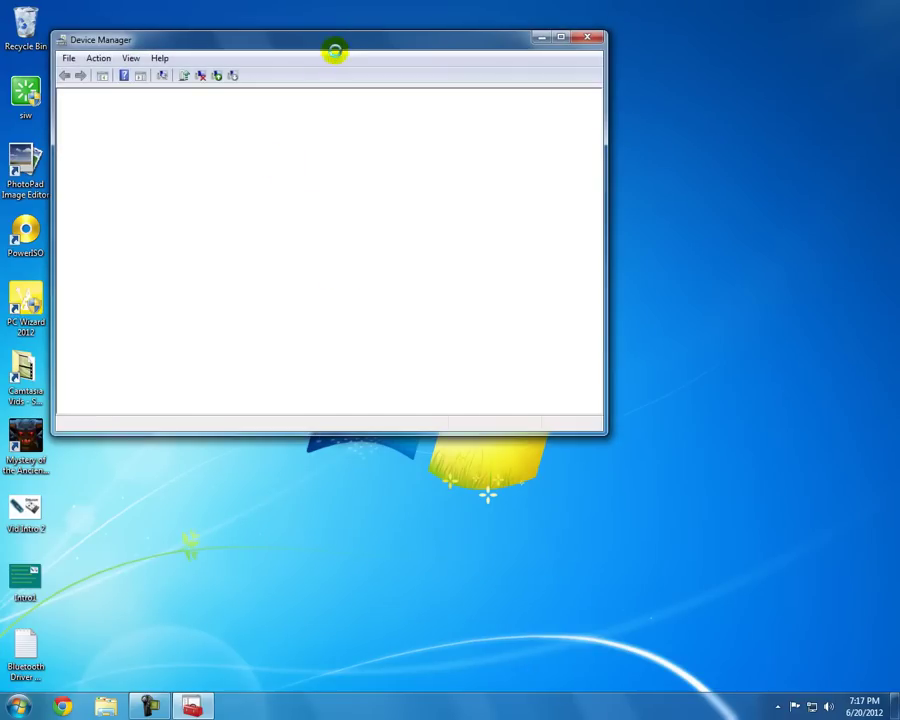
left_click_drag(336, 42, 410, 118)
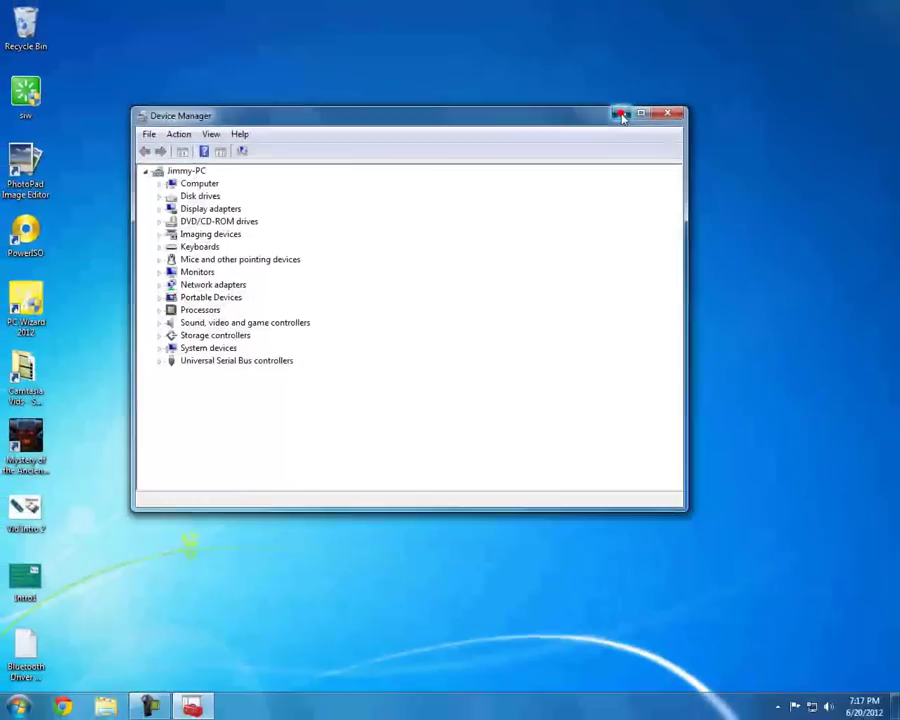
left_click(620, 114)
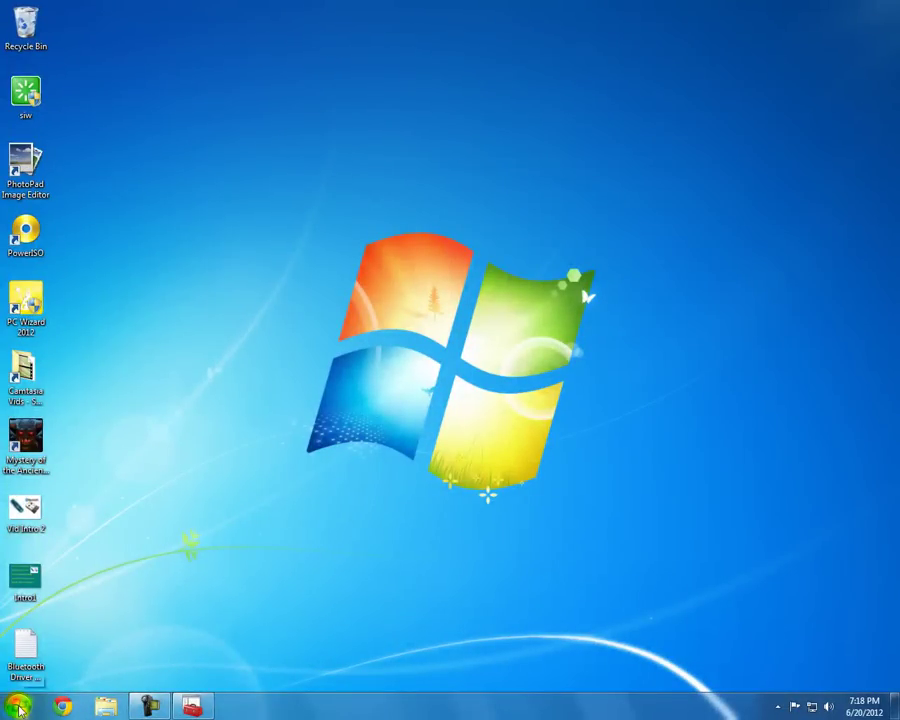
Find and open Bluetooth File Transfer, view the destination page for sending files, and cancel the wizard
left_click(18, 705)
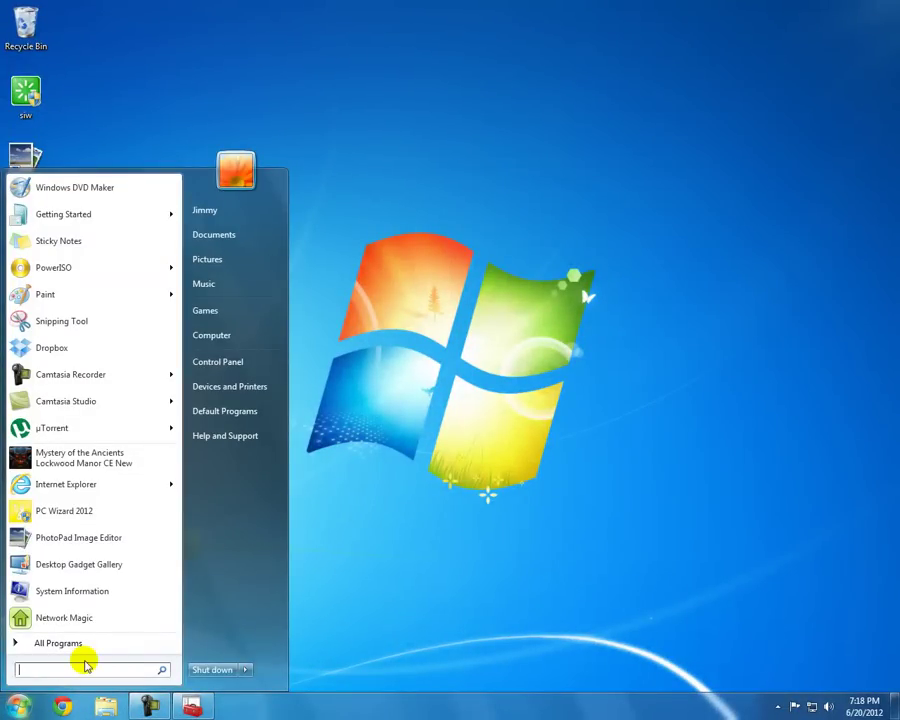
type("bluet")
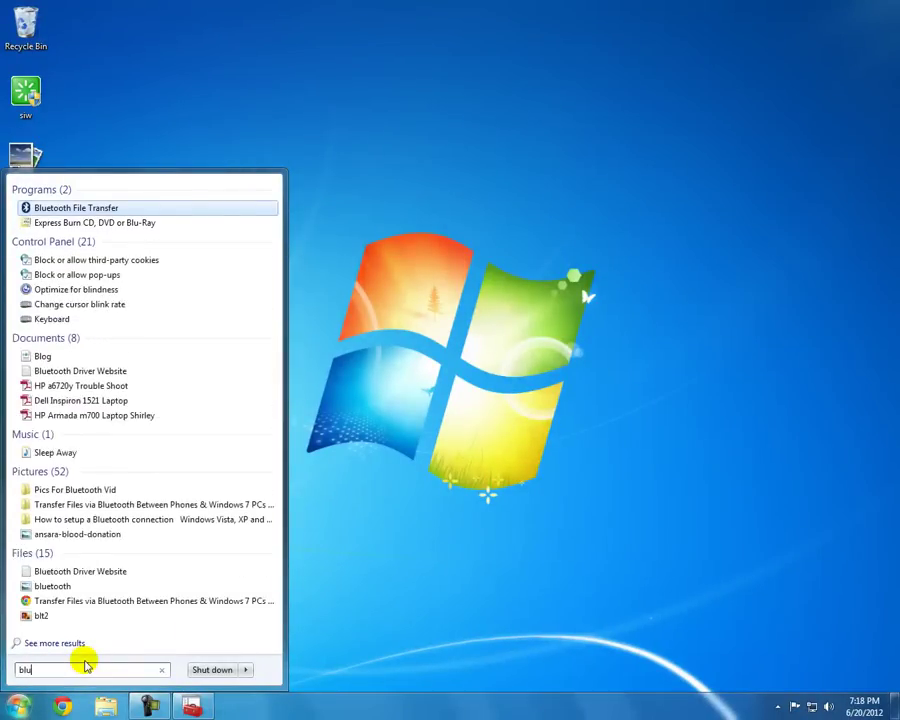
type("ooth")
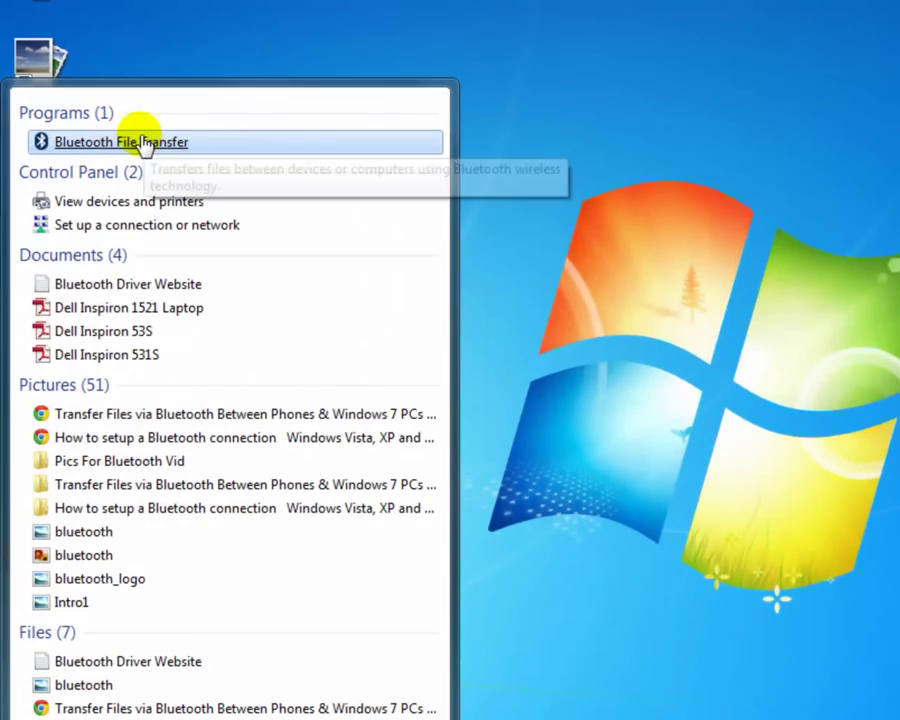
left_click(135, 145)
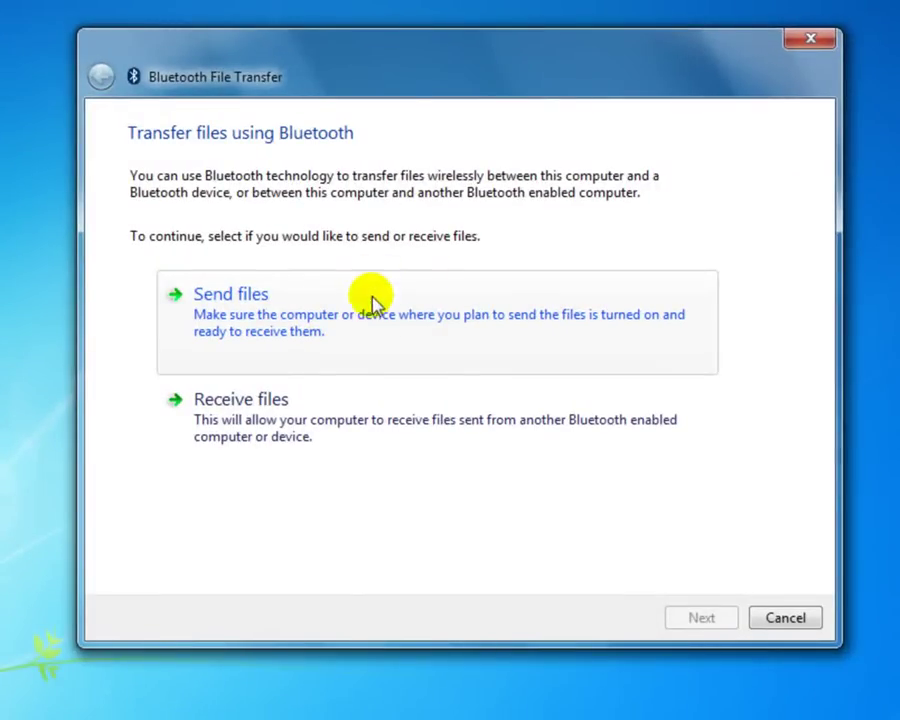
left_click_drag(470, 86, 516, 20)
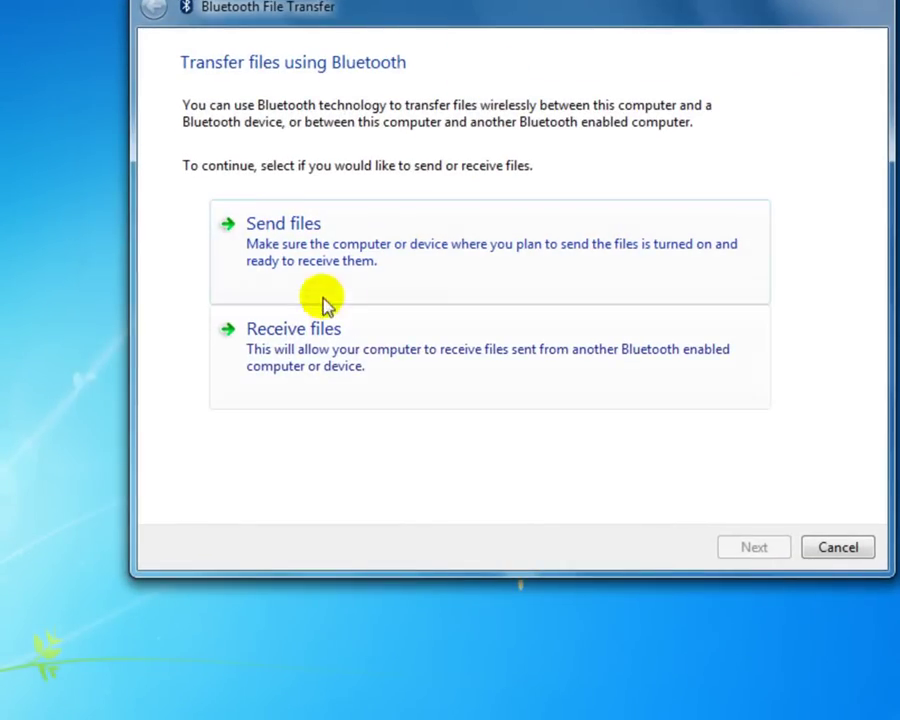
left_click_drag(398, 8, 358, 10)
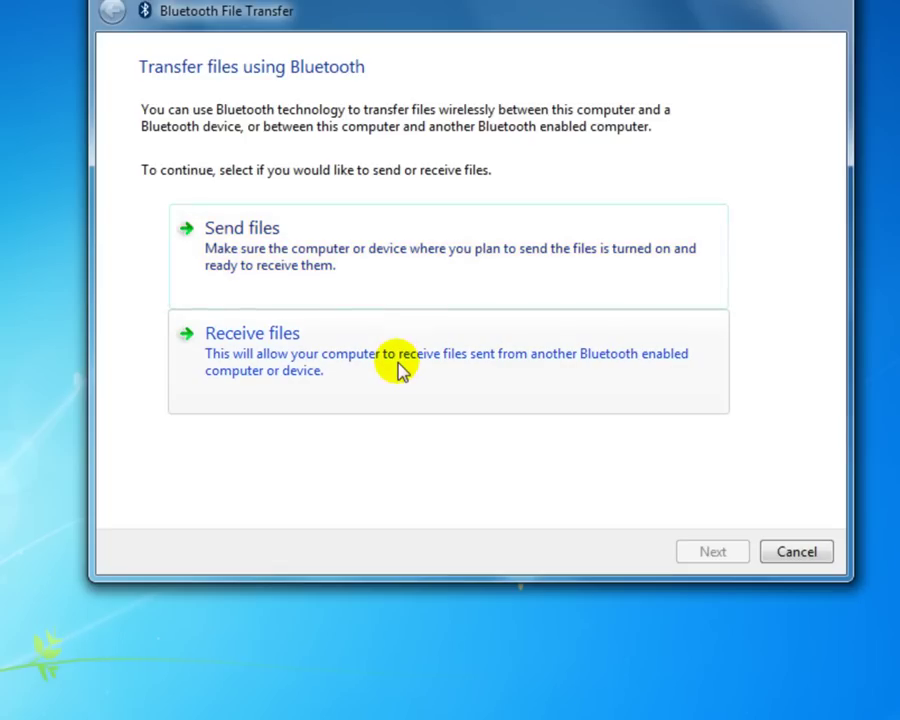
left_click(346, 256)
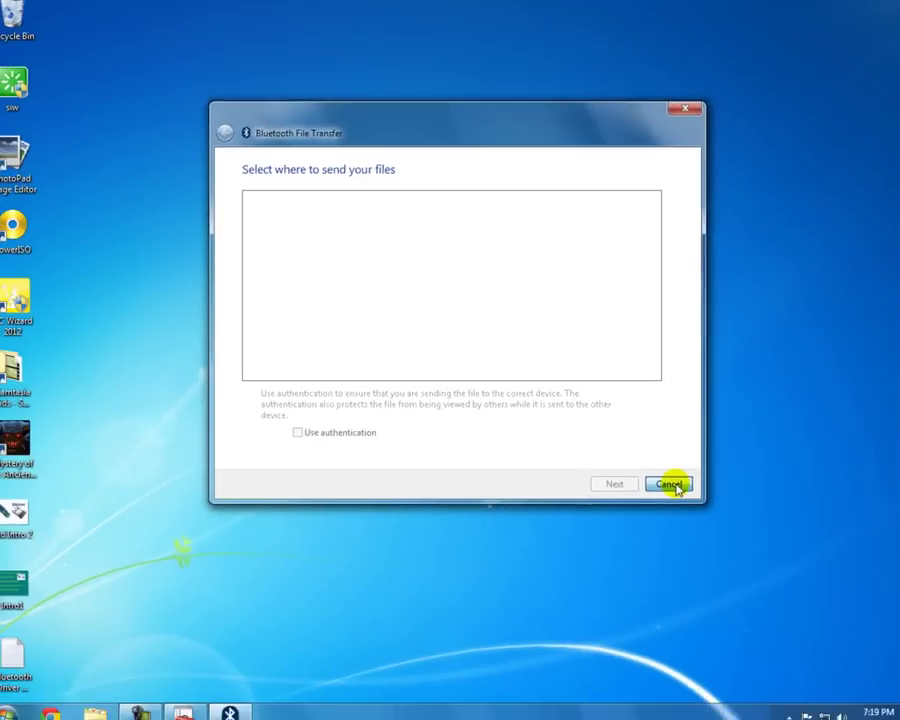
left_click(796, 552)
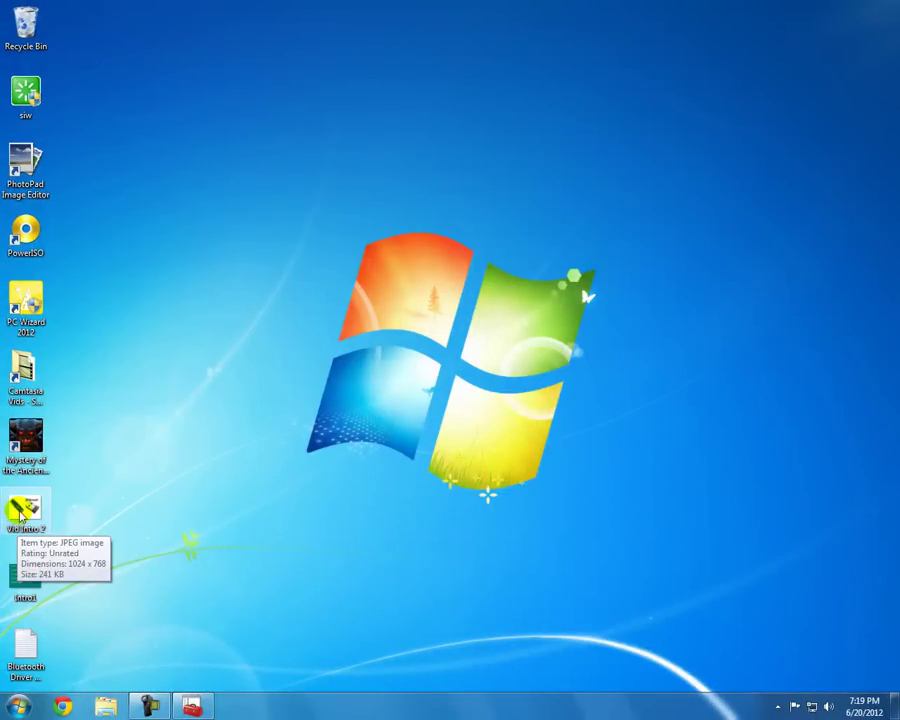
Open the Vid Intro 2 picture from the desktop
double_click(25, 512)
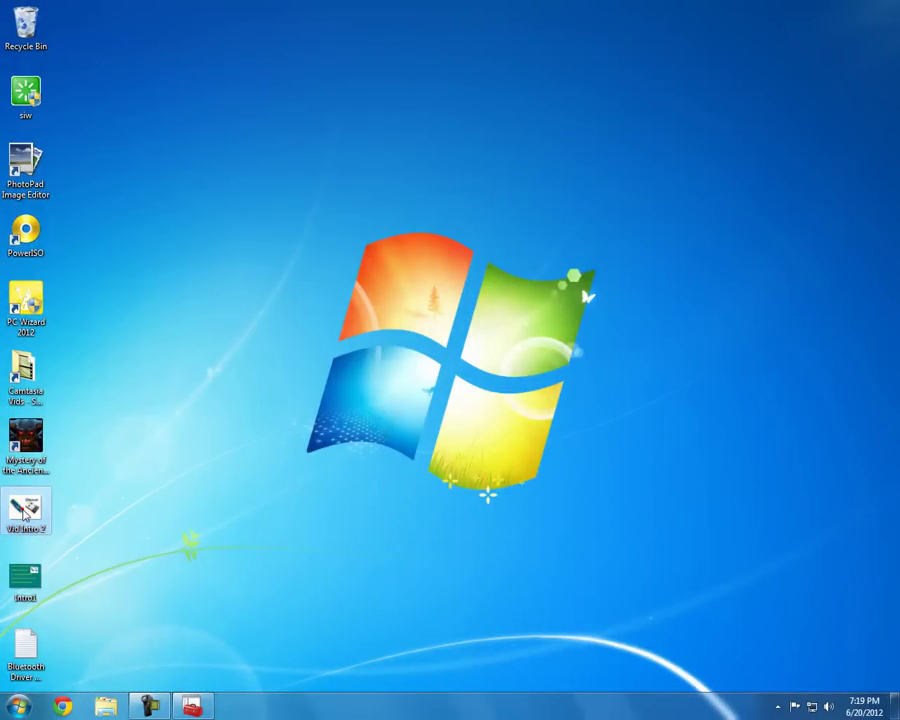
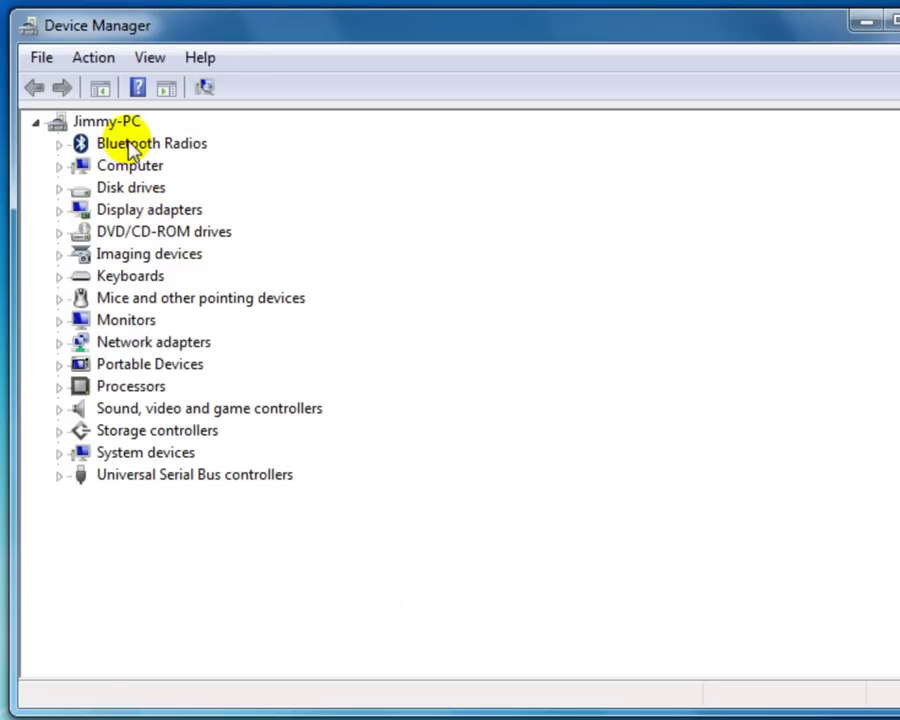
Expand Bluetooth Radios in Device Manager and view the options offered by the Bluetooth notification icon
left_click(58, 143)
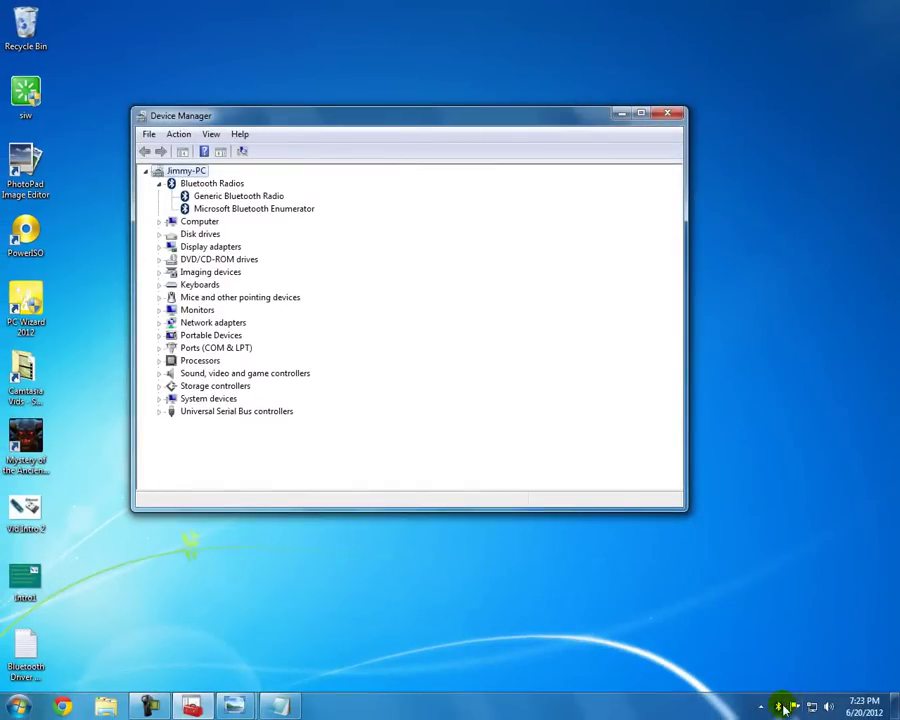
right_click(779, 708)
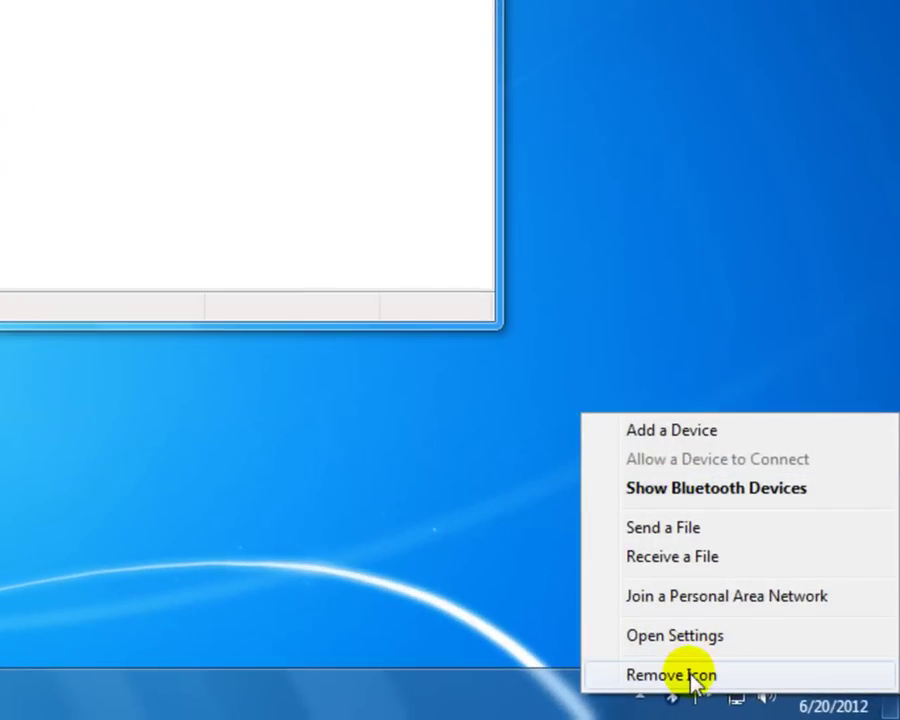
left_click(638, 488)
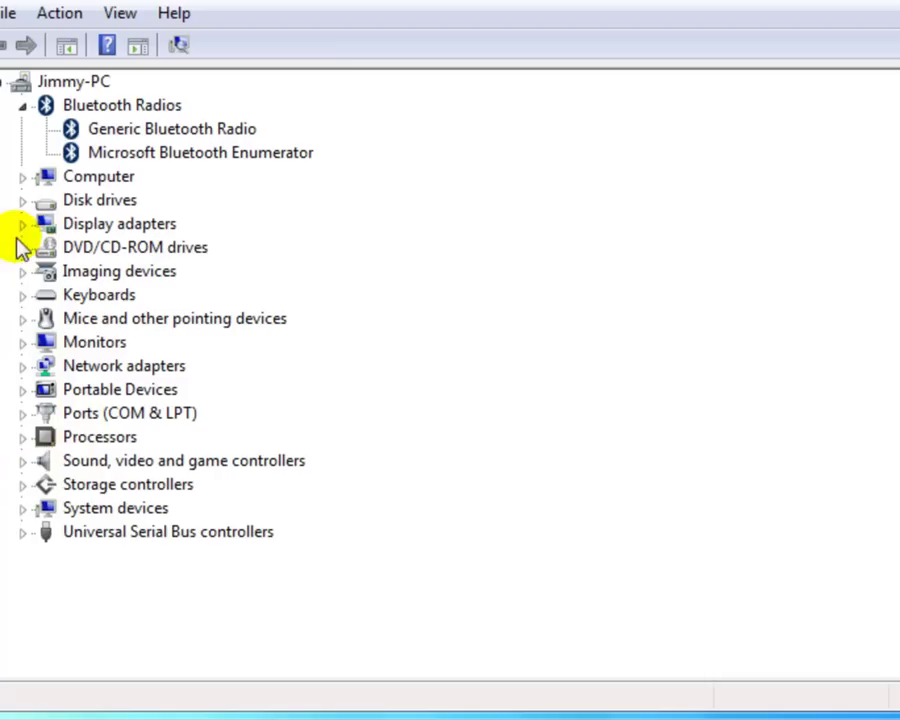
Review the general, driver and details properties of the Generic Bluetooth Radio, and close Device Manager
left_click(131, 129)
right_click(143, 130)
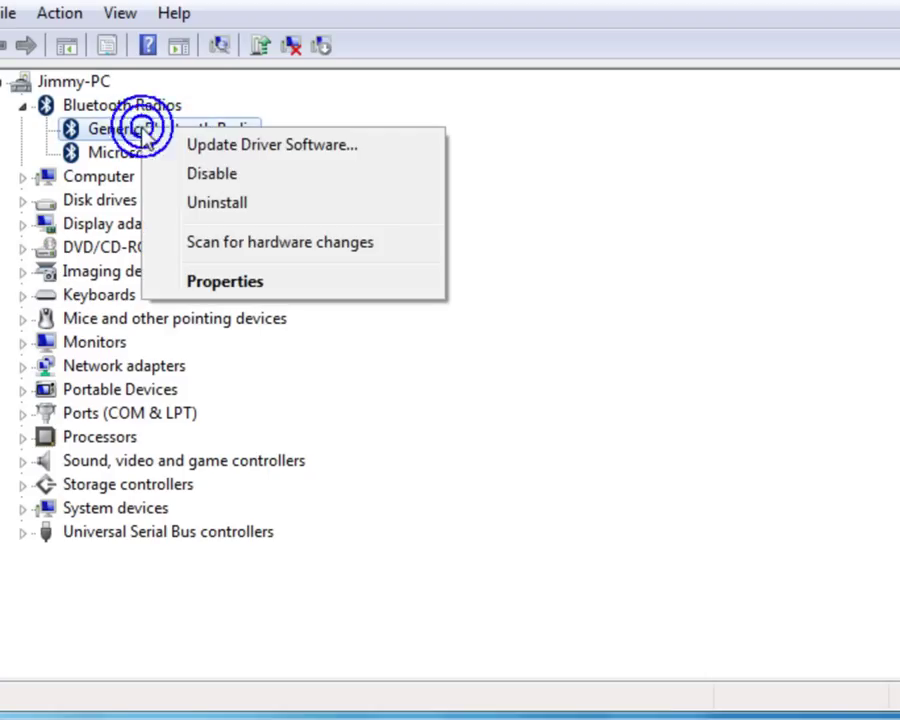
left_click(240, 286)
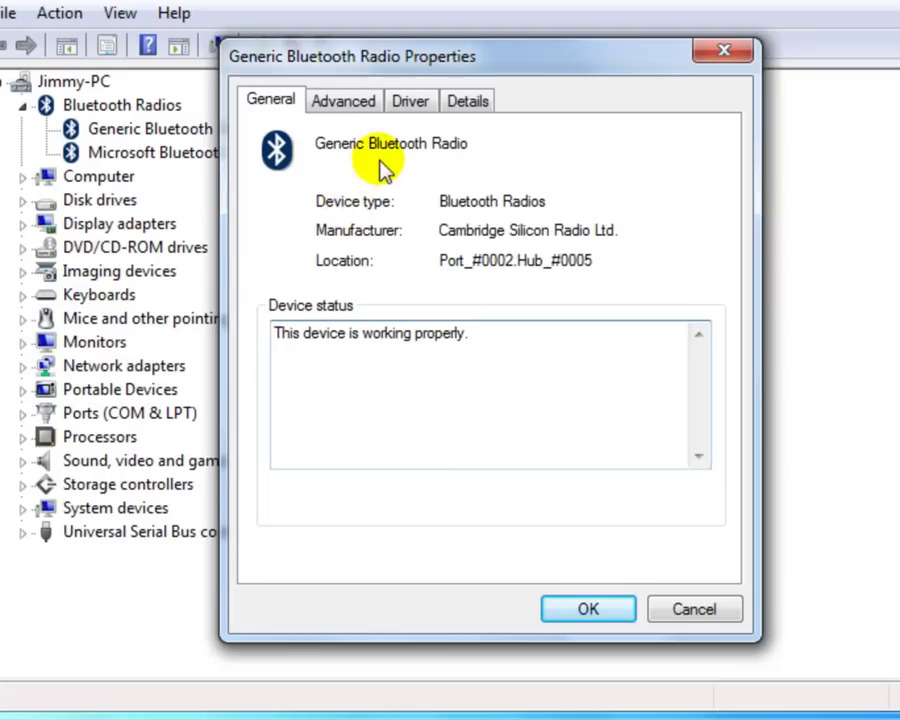
left_click(411, 102)
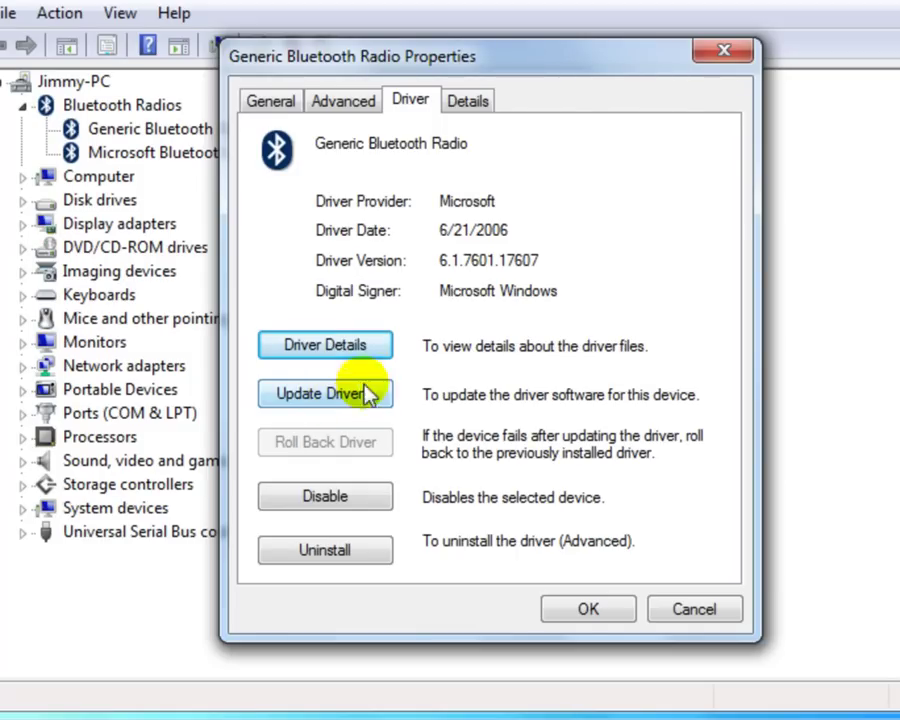
left_click(467, 101)
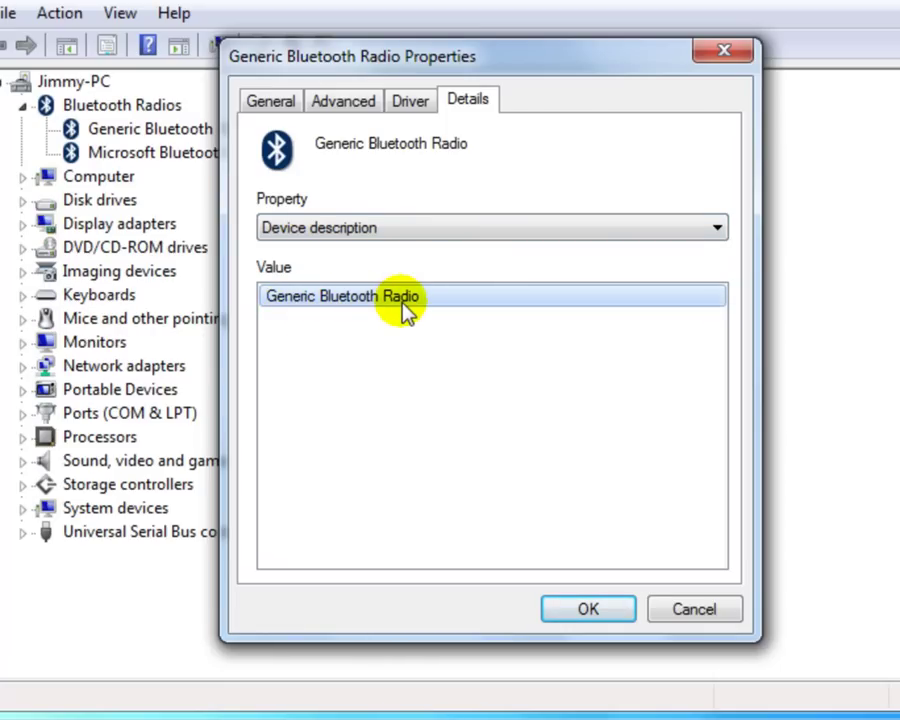
left_click(718, 57)
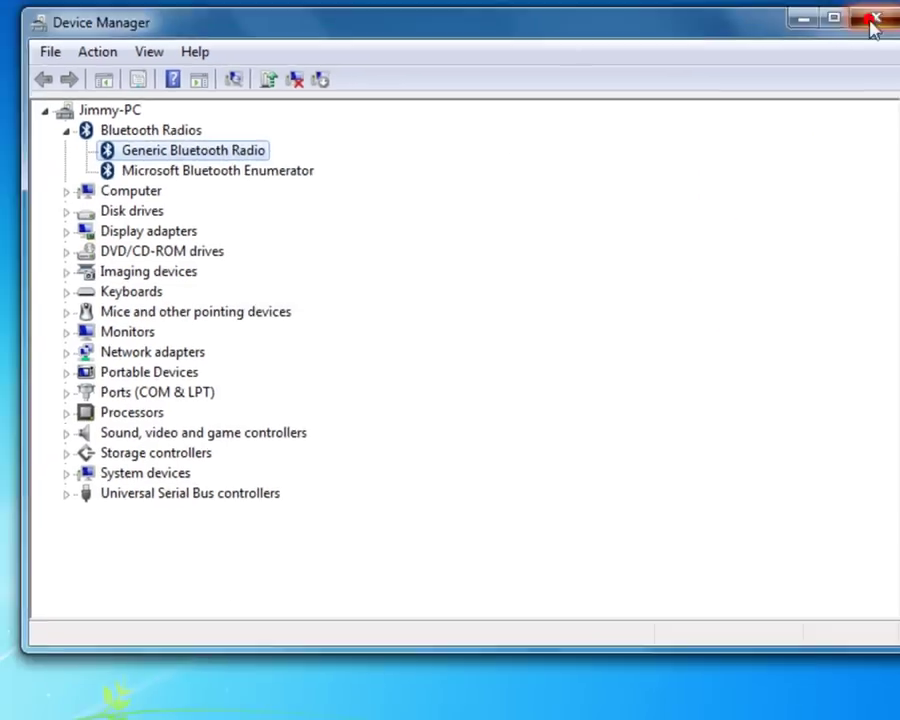
left_click(875, 16)
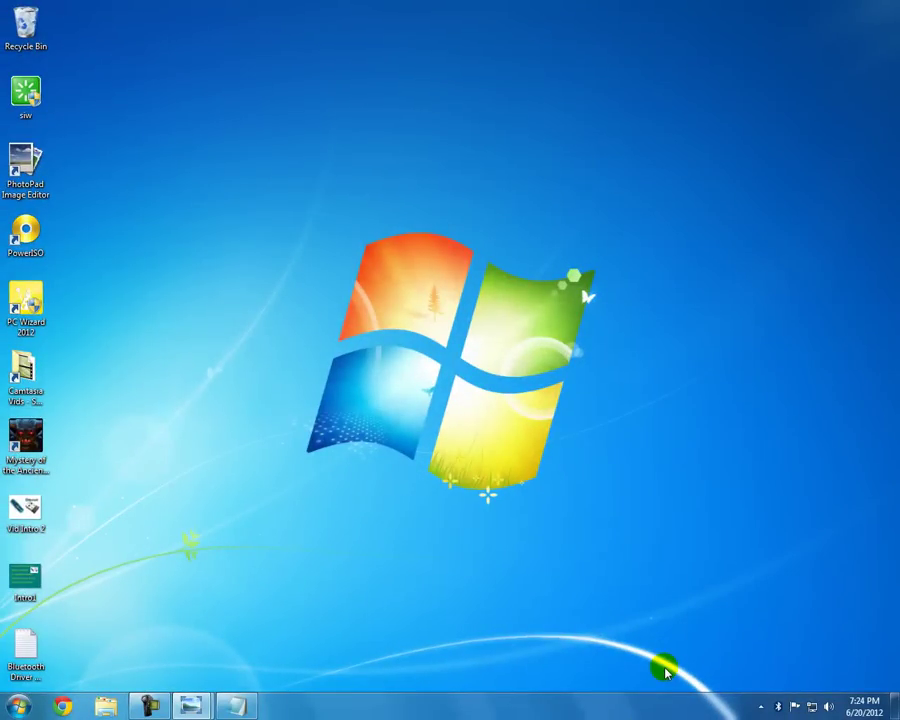
Open Bluetooth Settings, switch "Allow Bluetooth devices to find this computer" on and off again, and close the settings
right_click(779, 707)
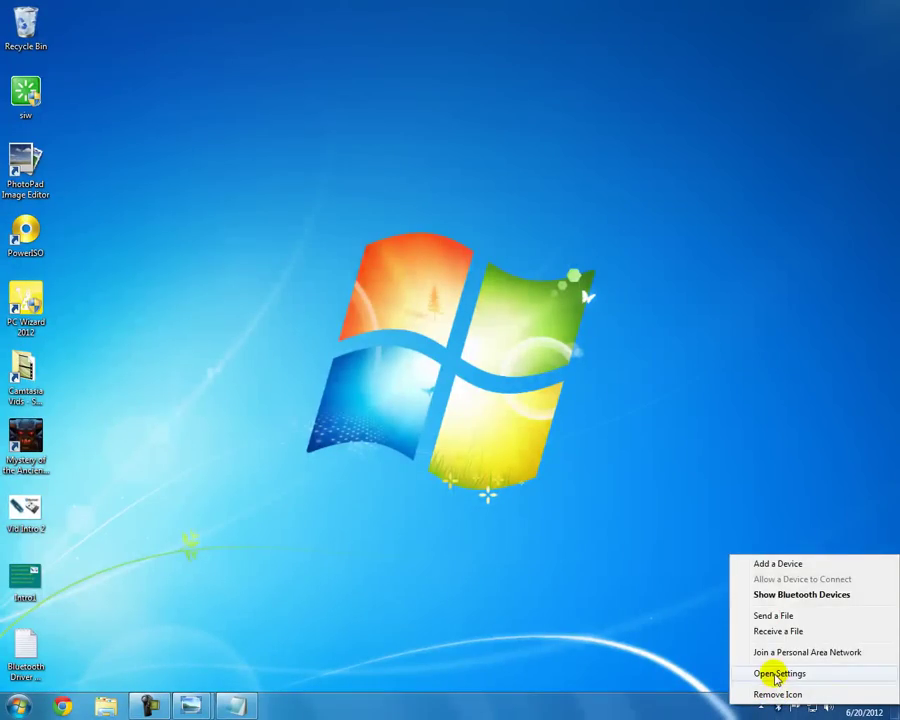
left_click(777, 675)
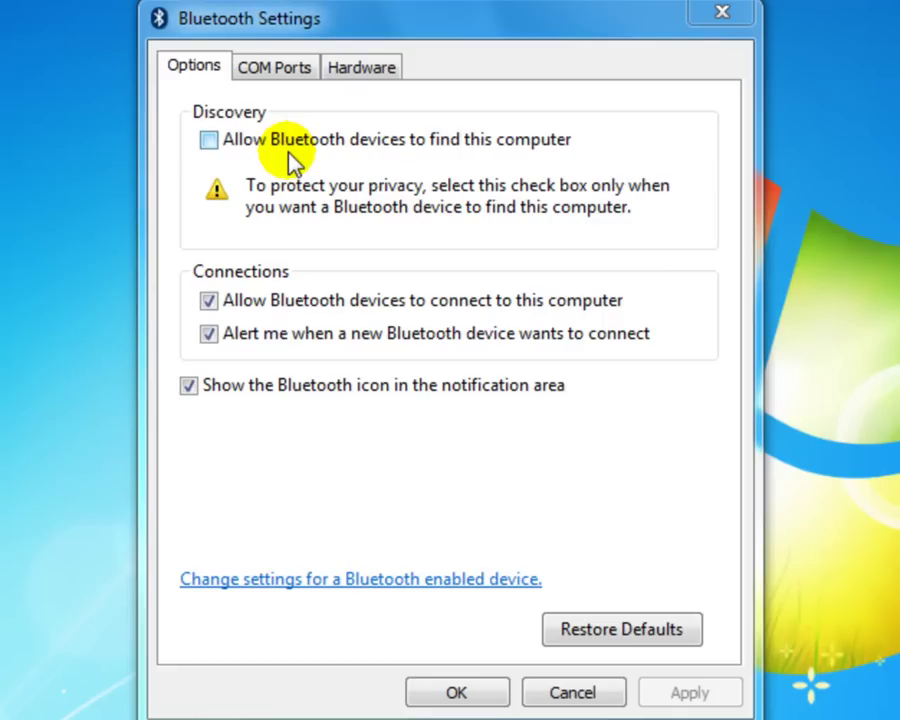
left_click(209, 141)
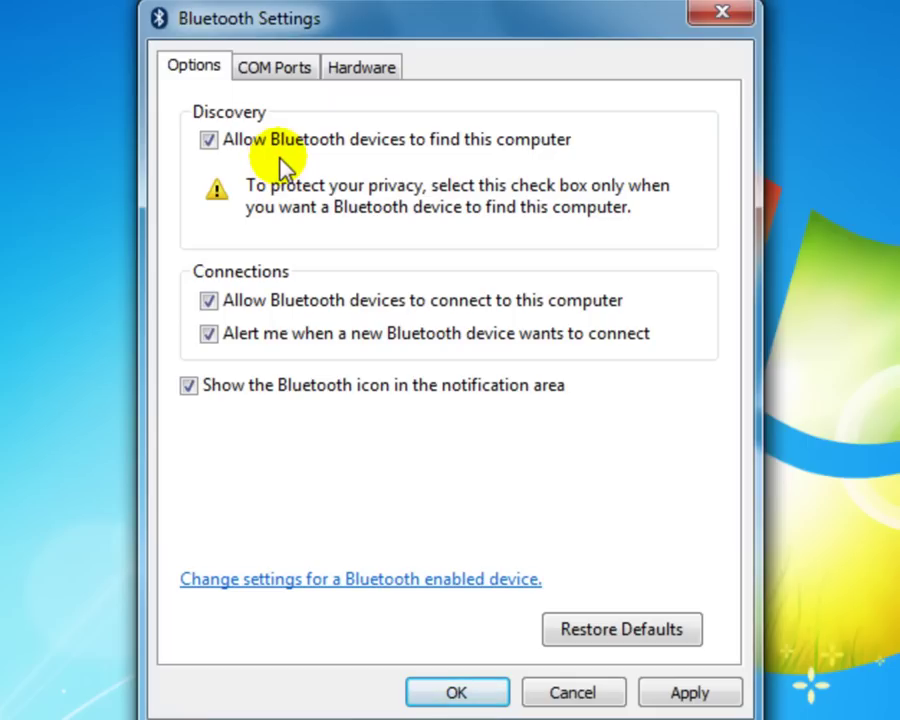
left_click(207, 141)
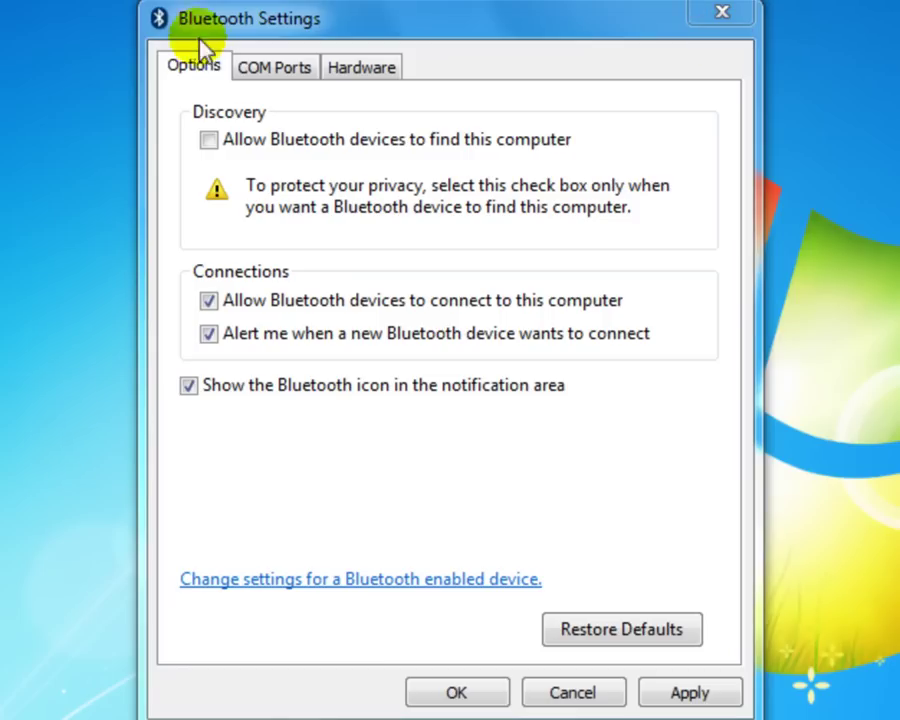
left_click(723, 15)
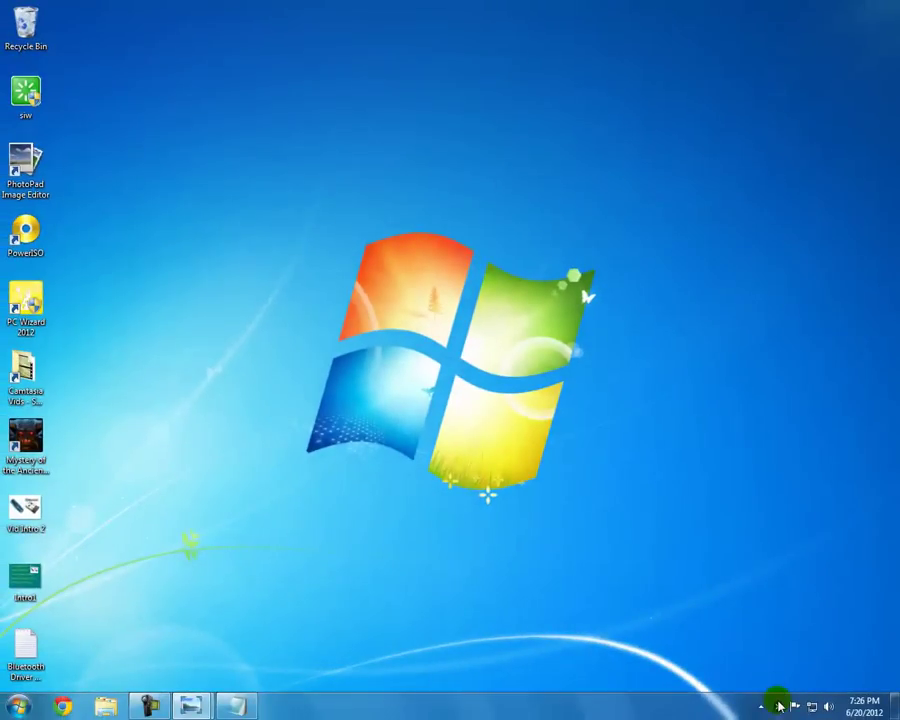
Show the paired Bluetooth devices, view the search for a new device to add, and cancel and close the window
left_click(779, 708)
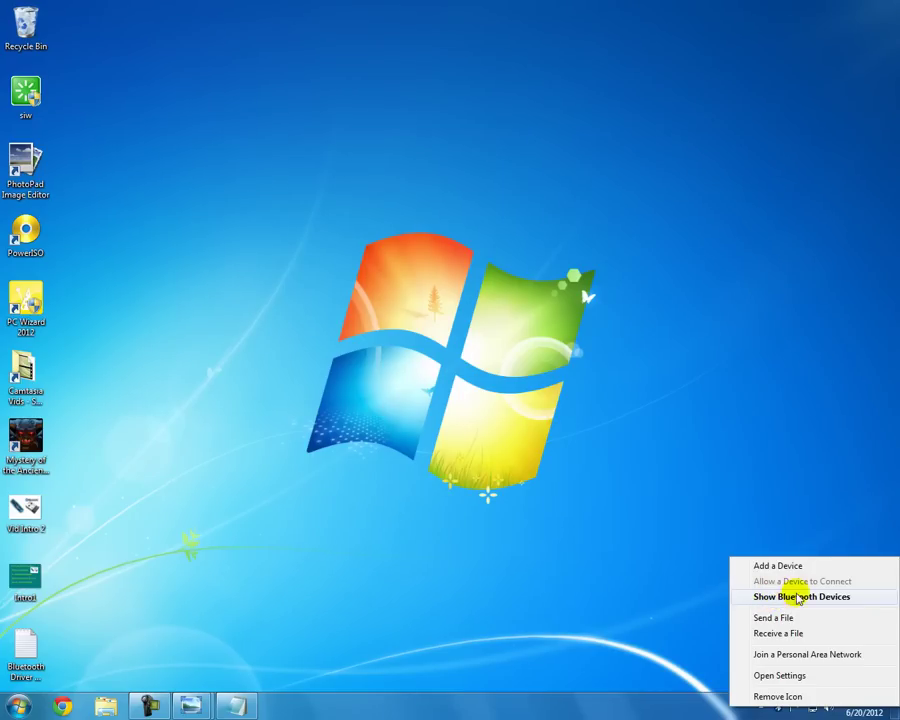
left_click(788, 598)
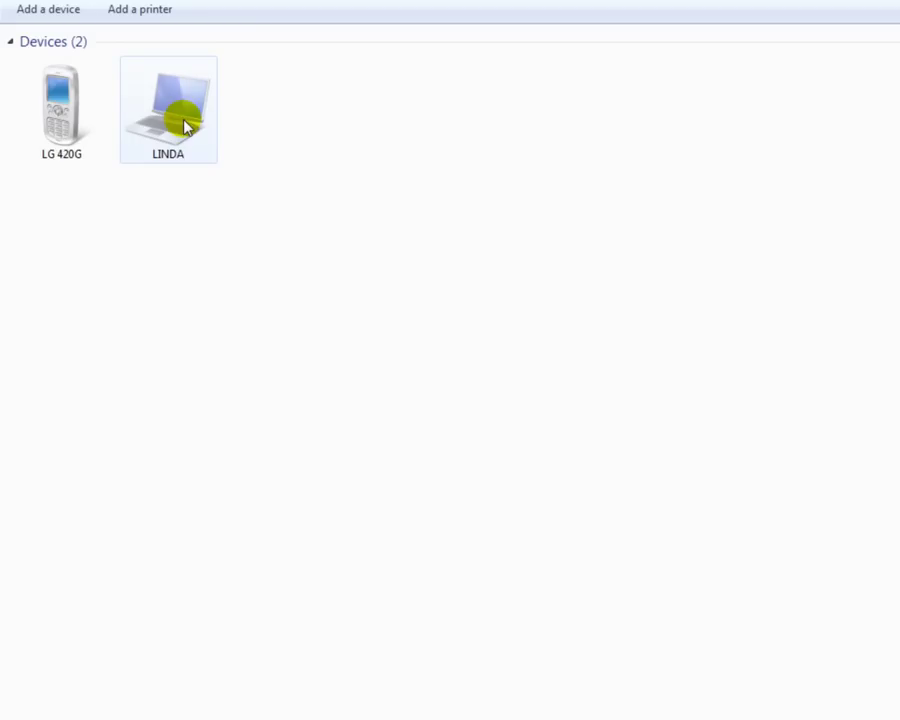
left_click(49, 12)
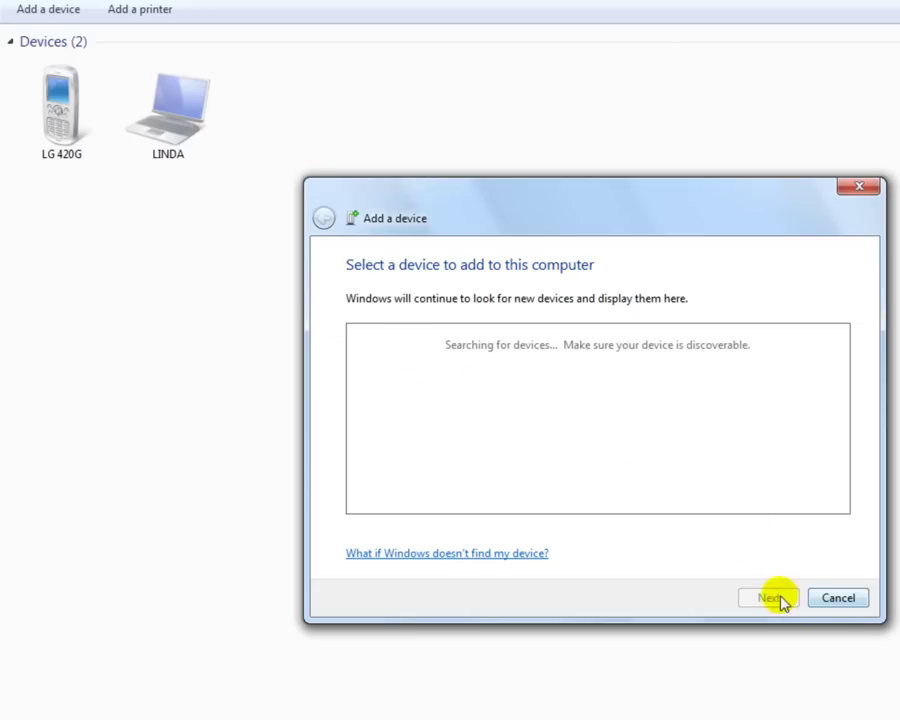
left_click(838, 598)
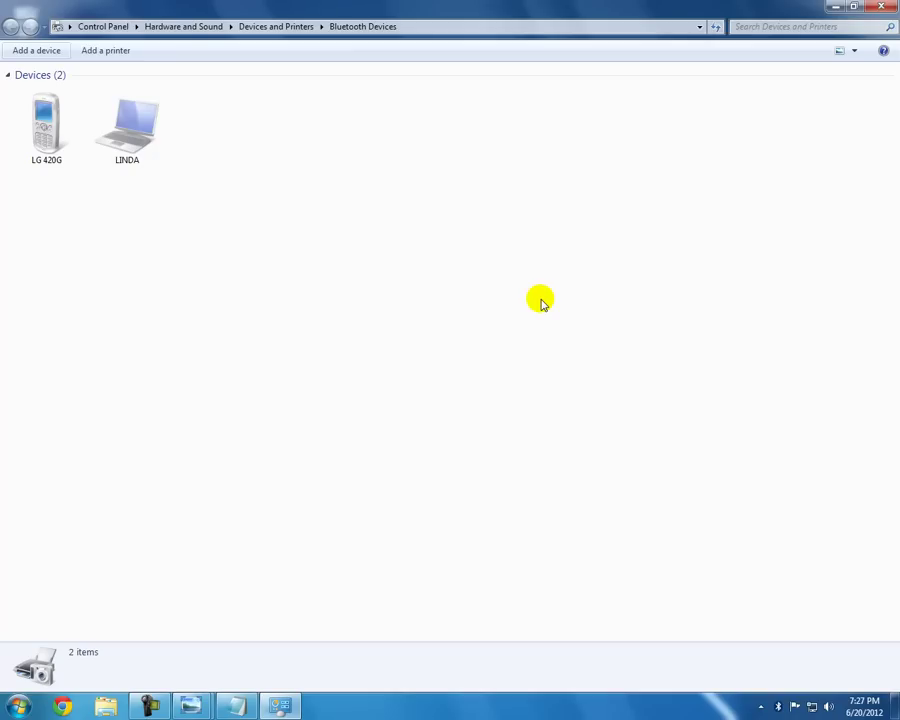
left_click(879, 6)
left_click(628, 443)
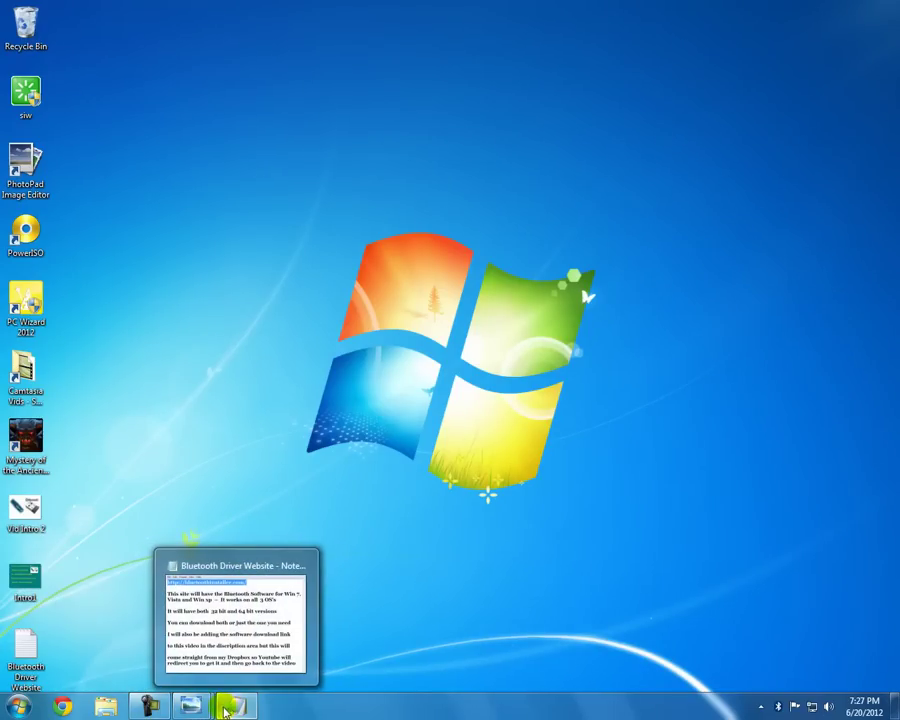
mouse_move(192, 710)
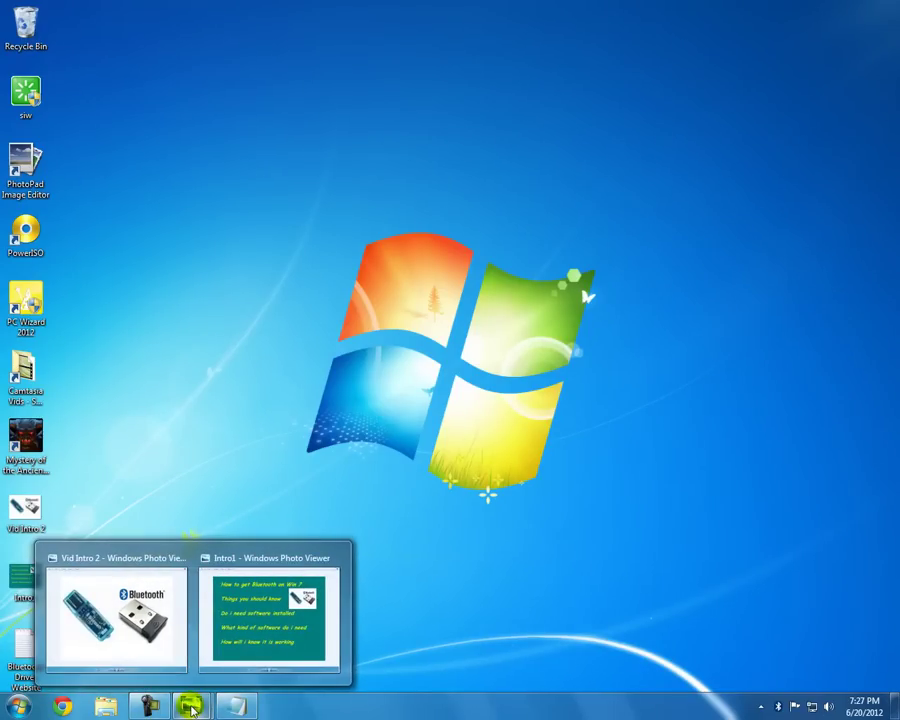
Bring up the Intro1 picture in Windows Photo Viewer to review its Bluetooth topics, and close it
left_click(243, 644)
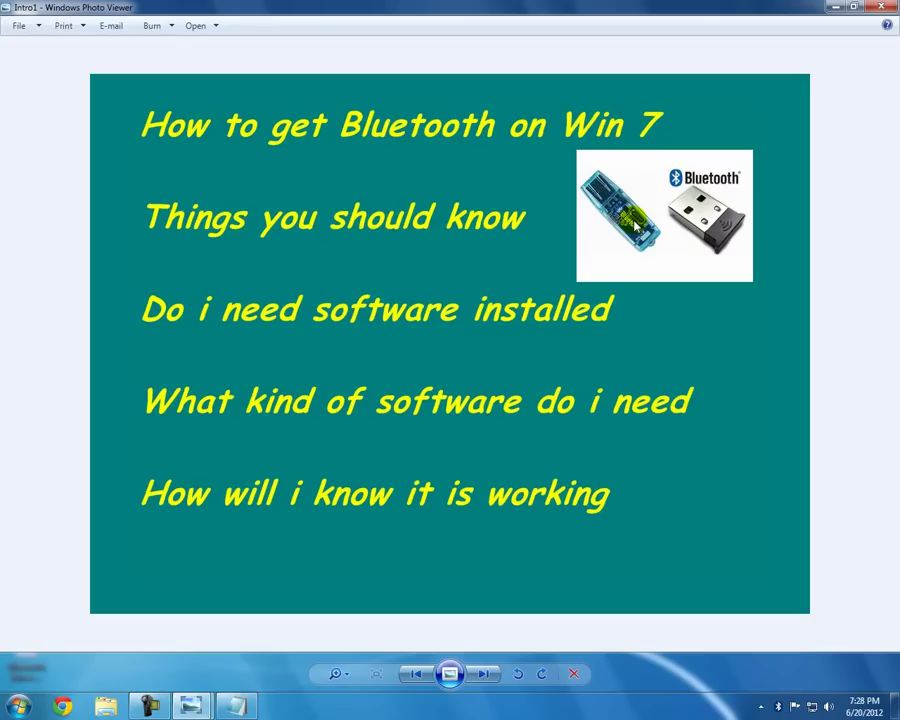
left_click(881, 7)
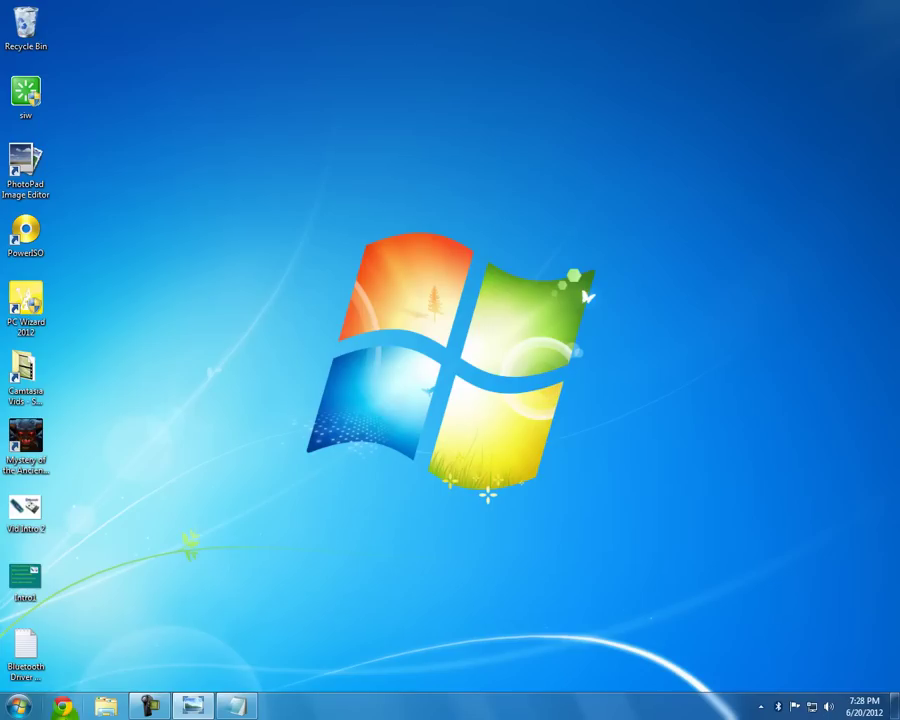
left_click(232, 707)
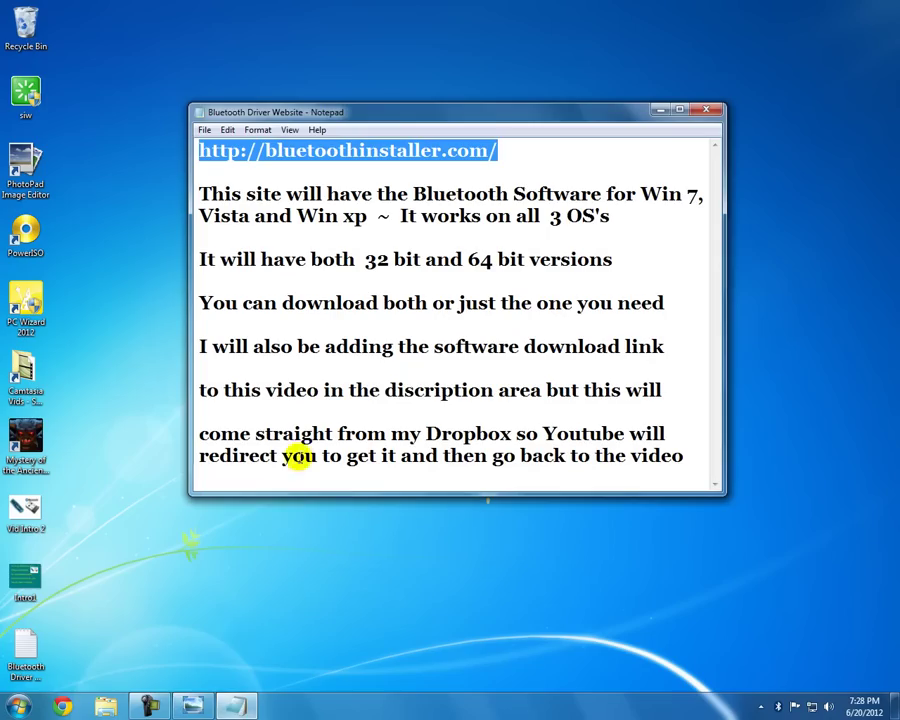
left_click(312, 149)
left_click_drag(499, 150, 166, 155)
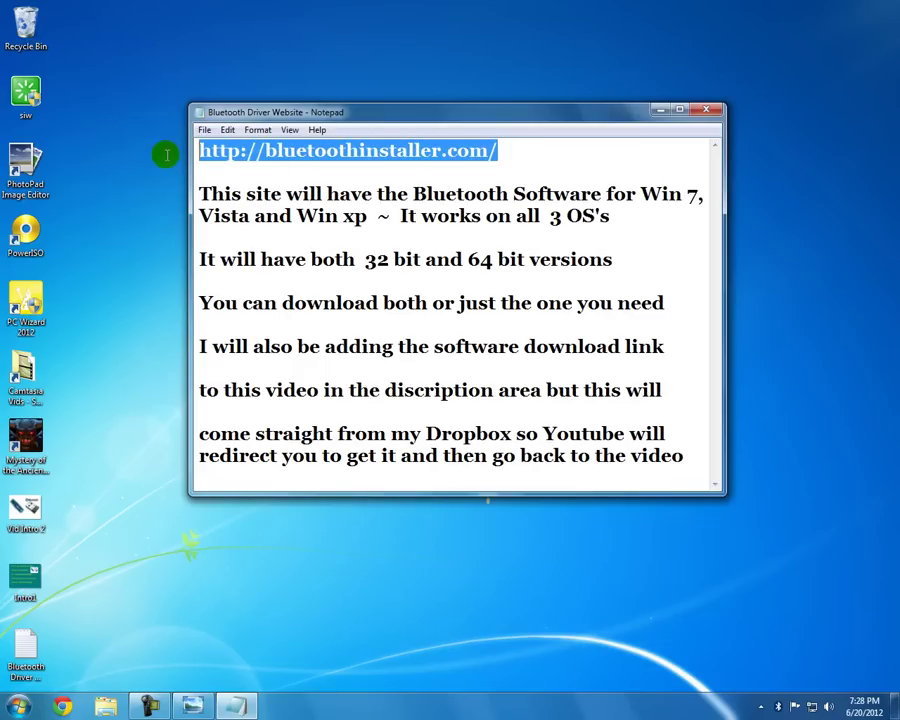
right_click(305, 149)
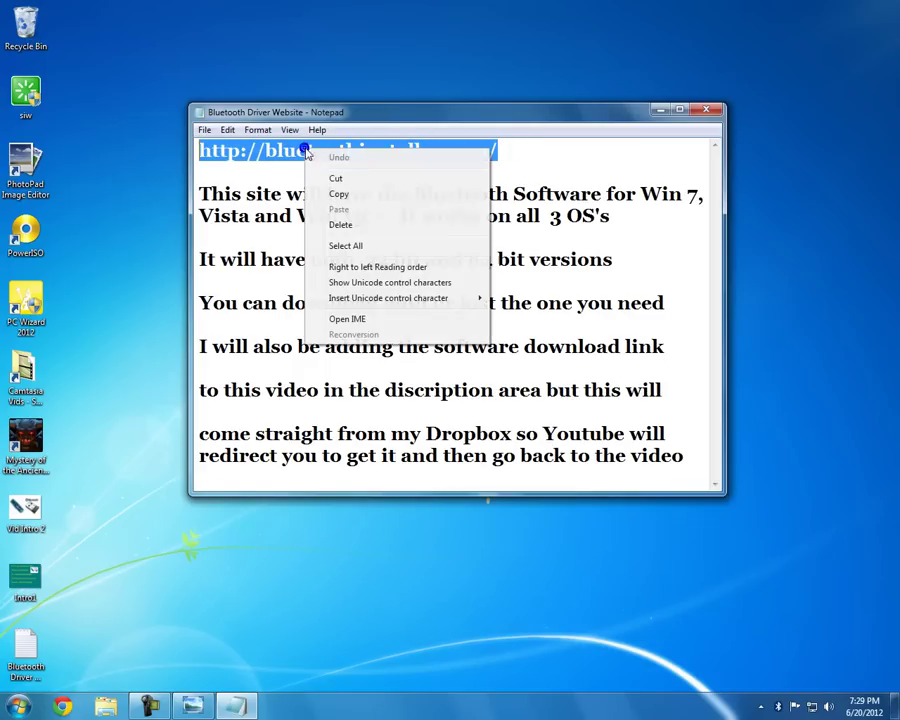
left_click(340, 194)
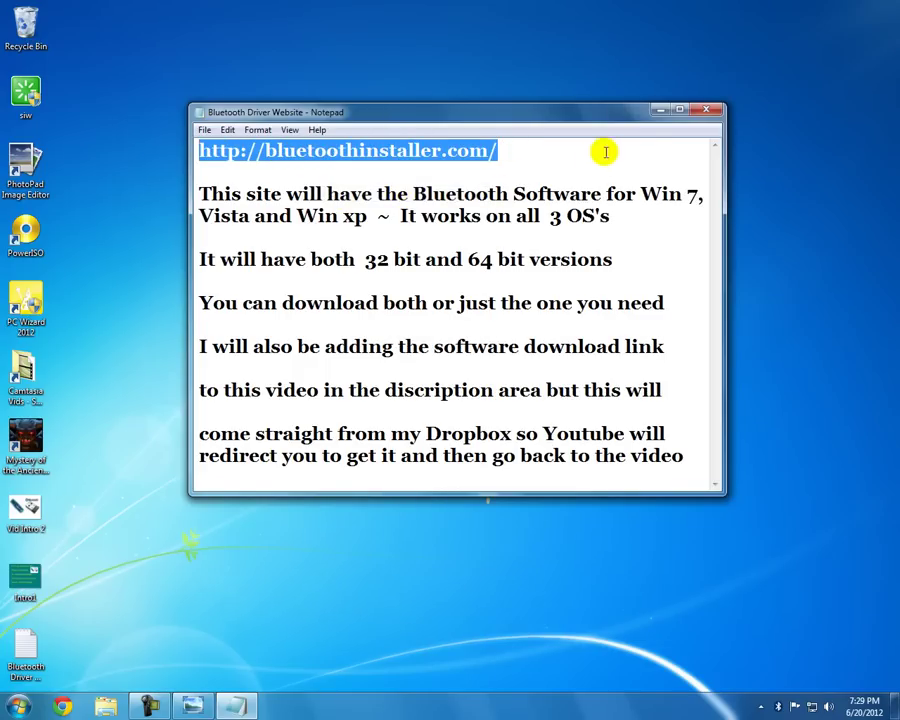
left_click(661, 109)
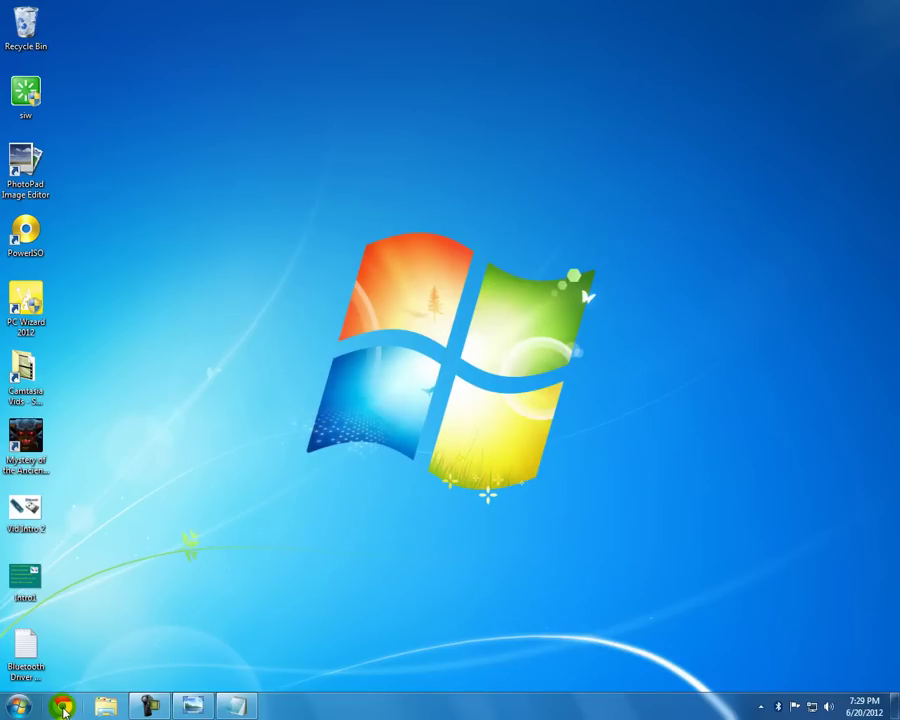
Open a new Google Chrome window and go to the copied bluetoothinstaller.com address
right_click(63, 708)
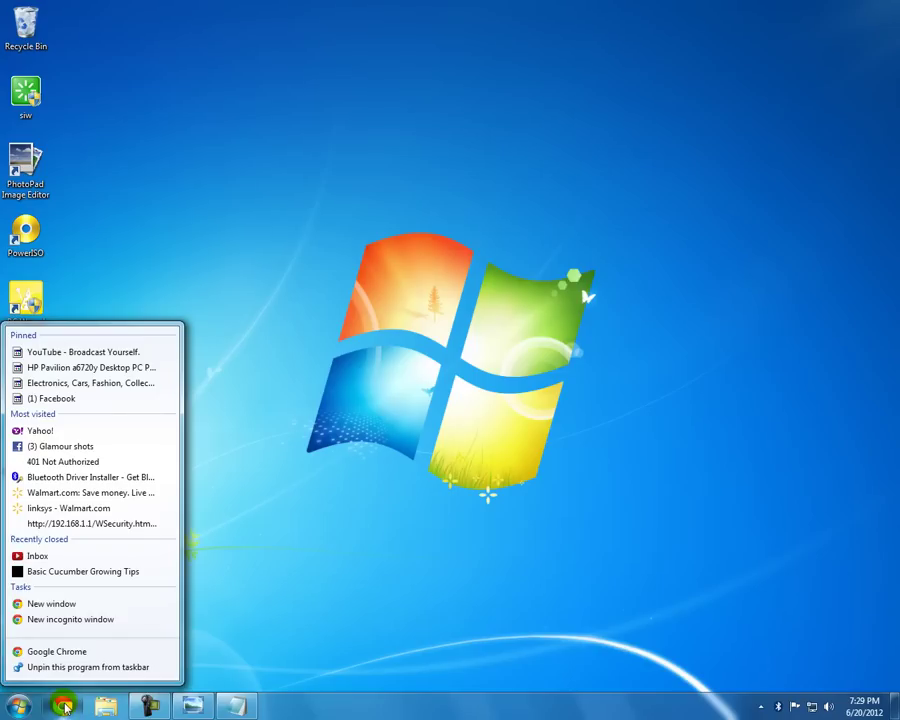
left_click(64, 603)
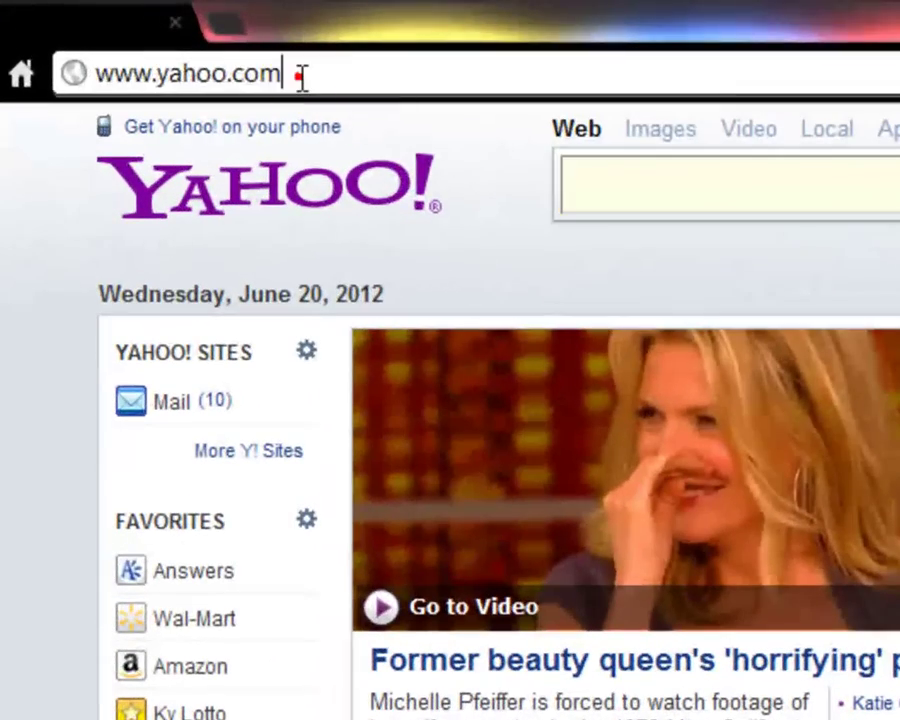
left_click(185, 31)
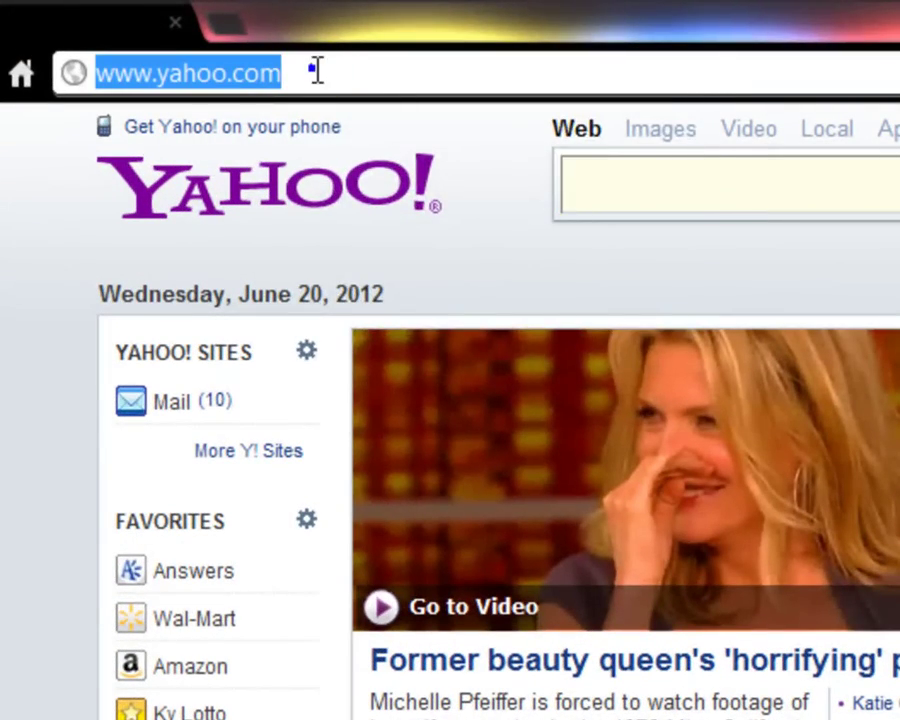
right_click(316, 72)
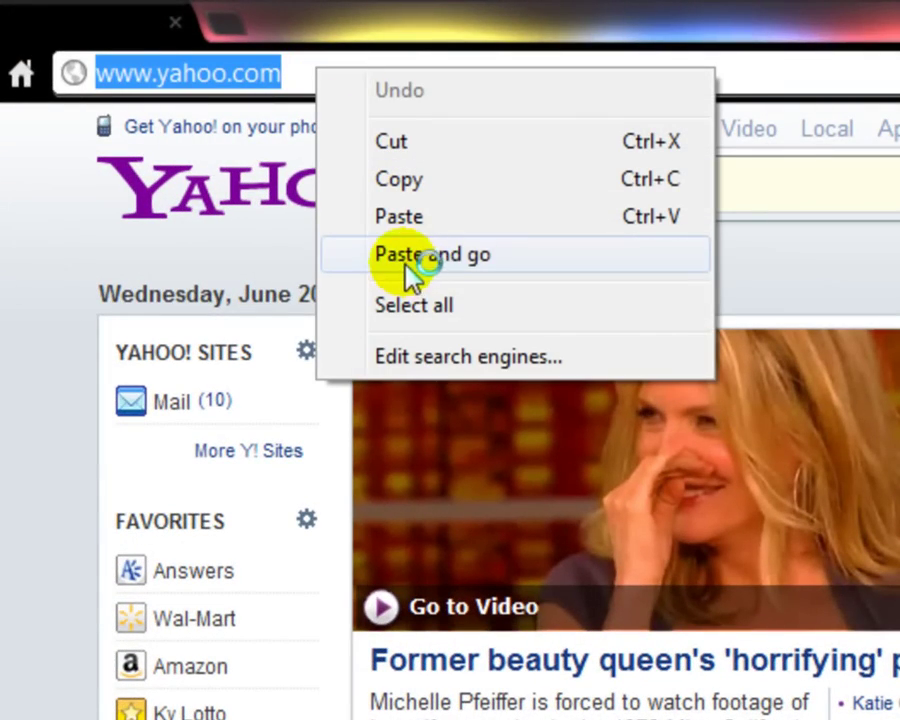
left_click(487, 258)
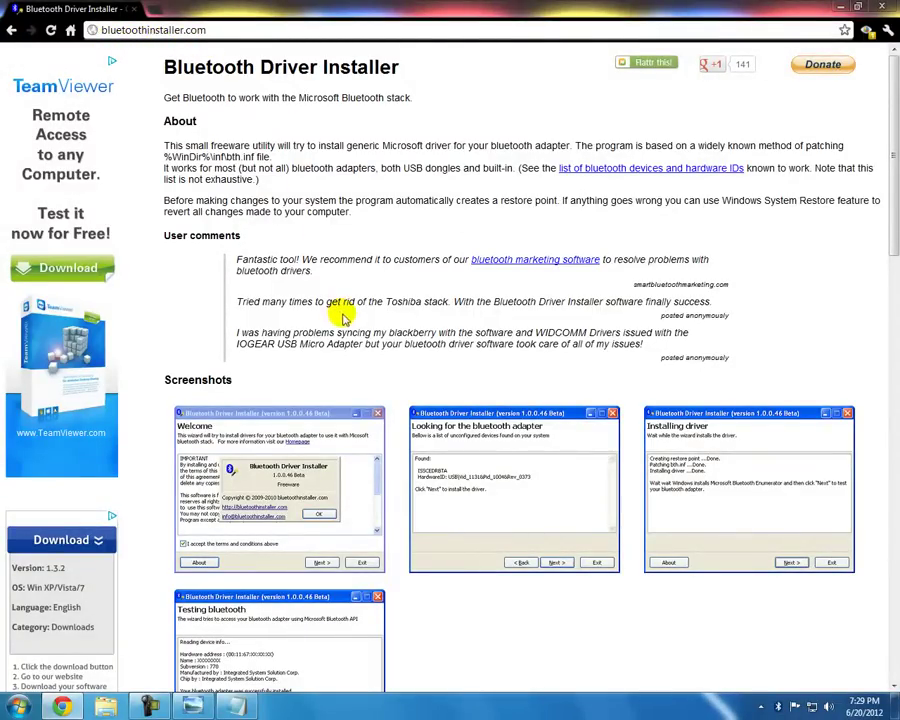
Examine the Bluetooth Driver Installer page, including its screenshots, version history, 32-bit and 64-bit downloads, and usage and uninstallation instructions
scroll(342, 317, "down", 3)
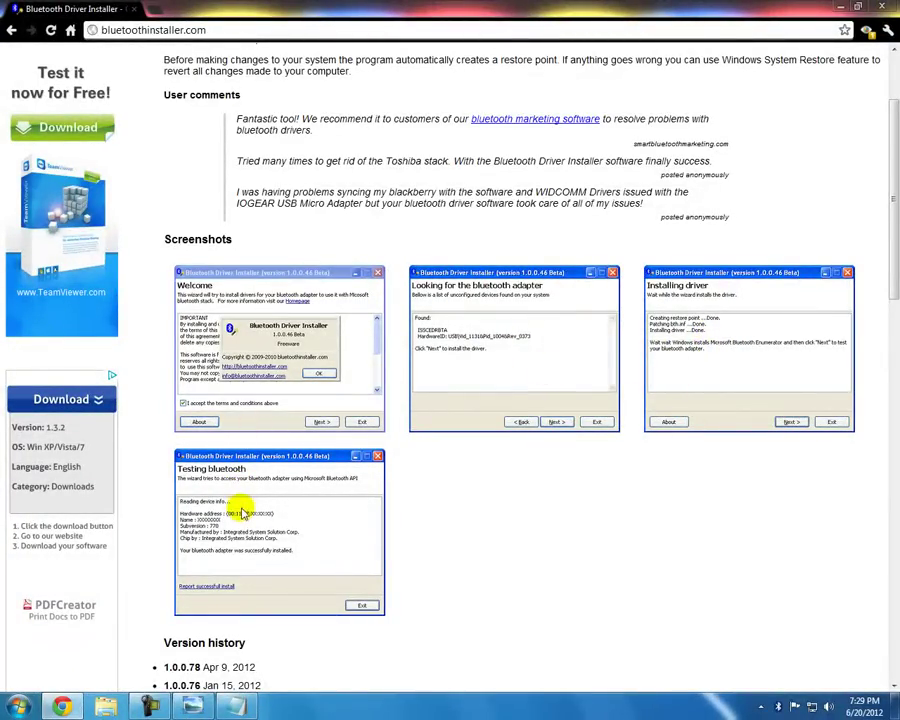
scroll(265, 510, "down", 1)
scroll(267, 517, "down", 5)
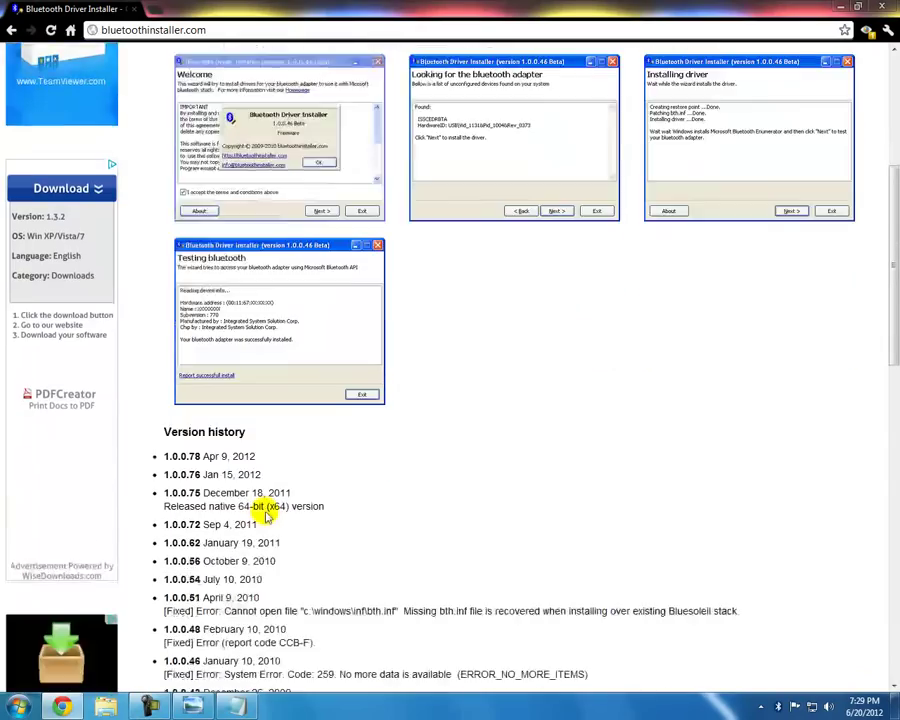
scroll(272, 507, "down", 3)
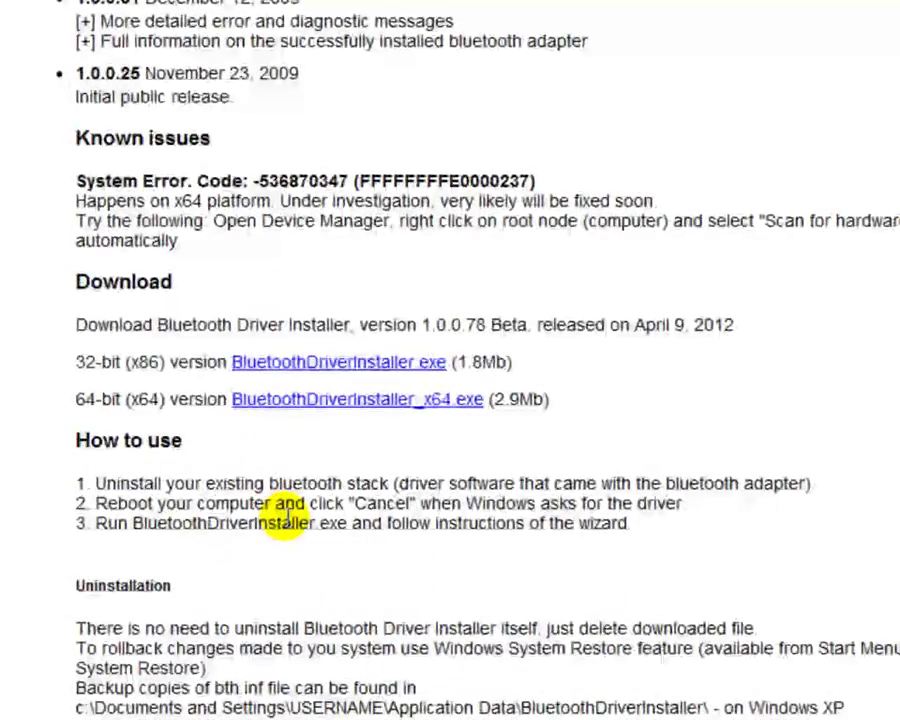
scroll(285, 515, "down", 3)
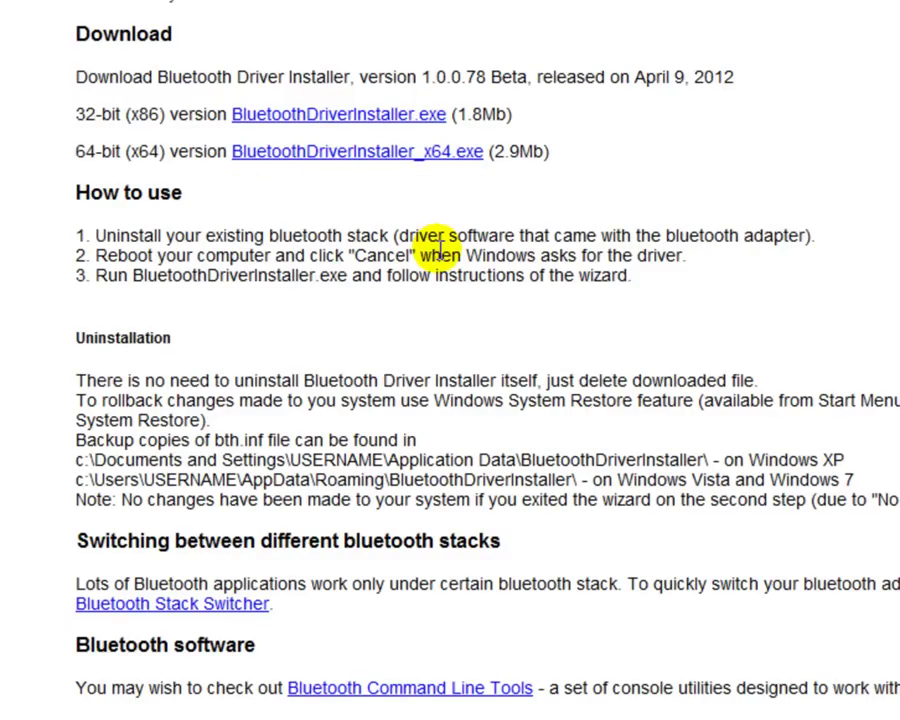
scroll(450, 250, "up", 5)
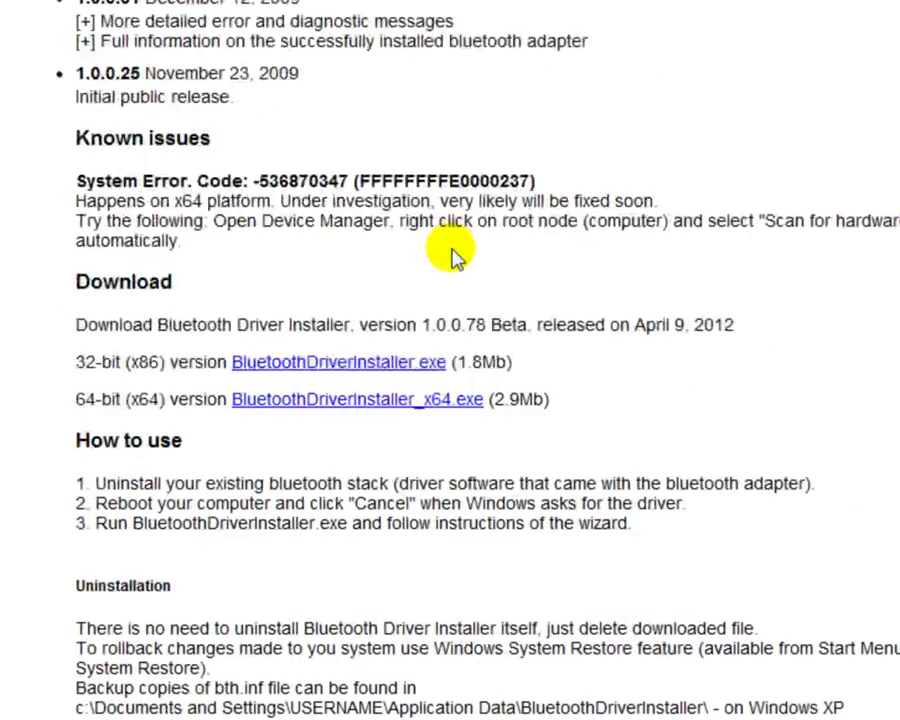
scroll(450, 255, "up", 18)
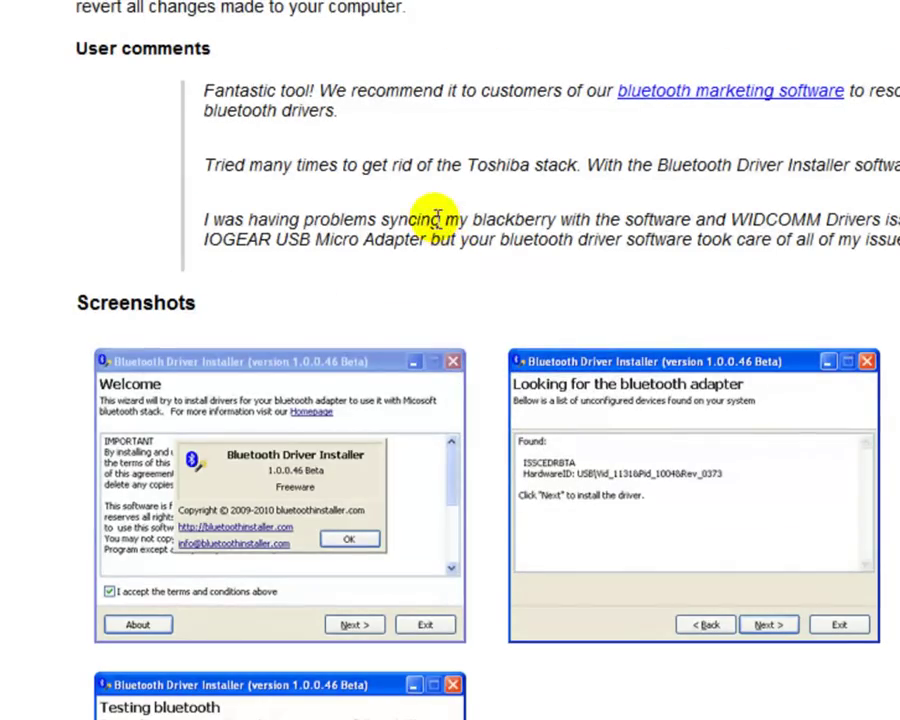
scroll(348, 412, "down", 3)
scroll(348, 412, "down", 20)
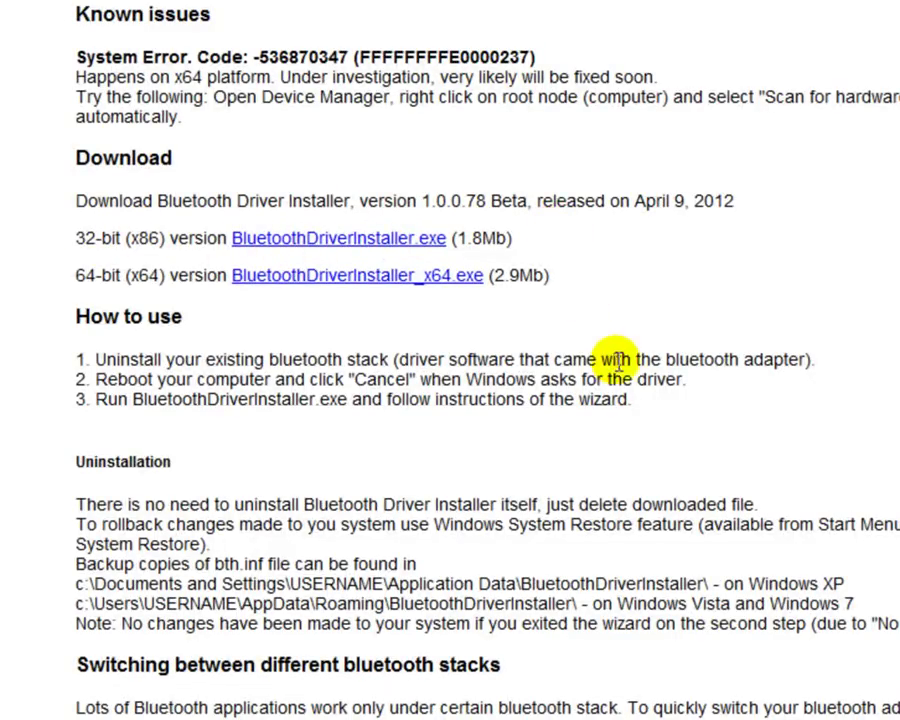
scroll(614, 360, "up", 9)
scroll(618, 365, "up", 9)
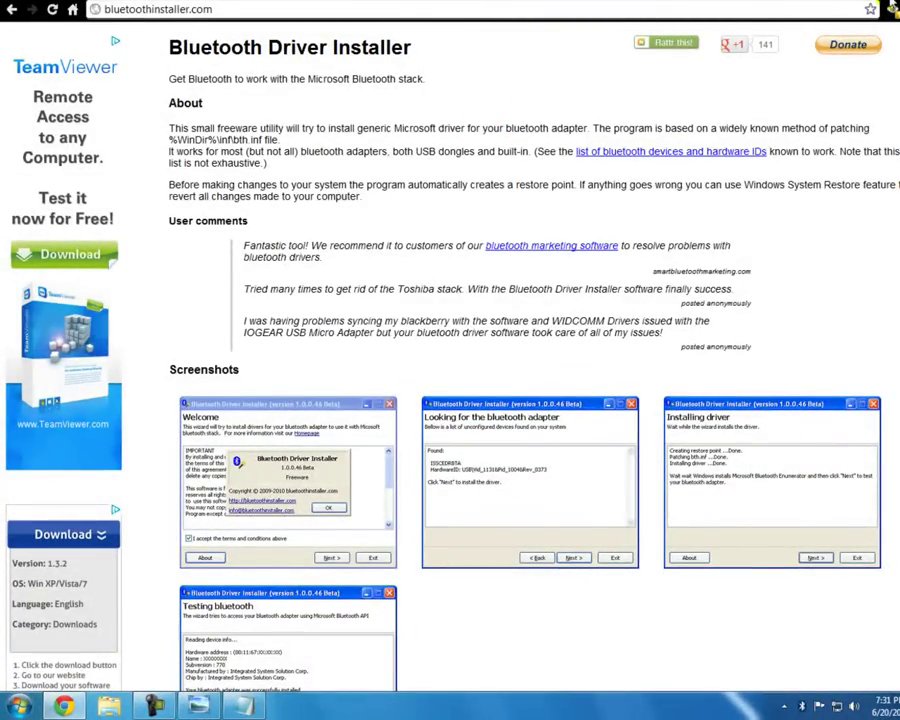
Leave the Bluetooth Driver Installer page, return to the desktop, and open the Intro1 picture again
key("super+d")
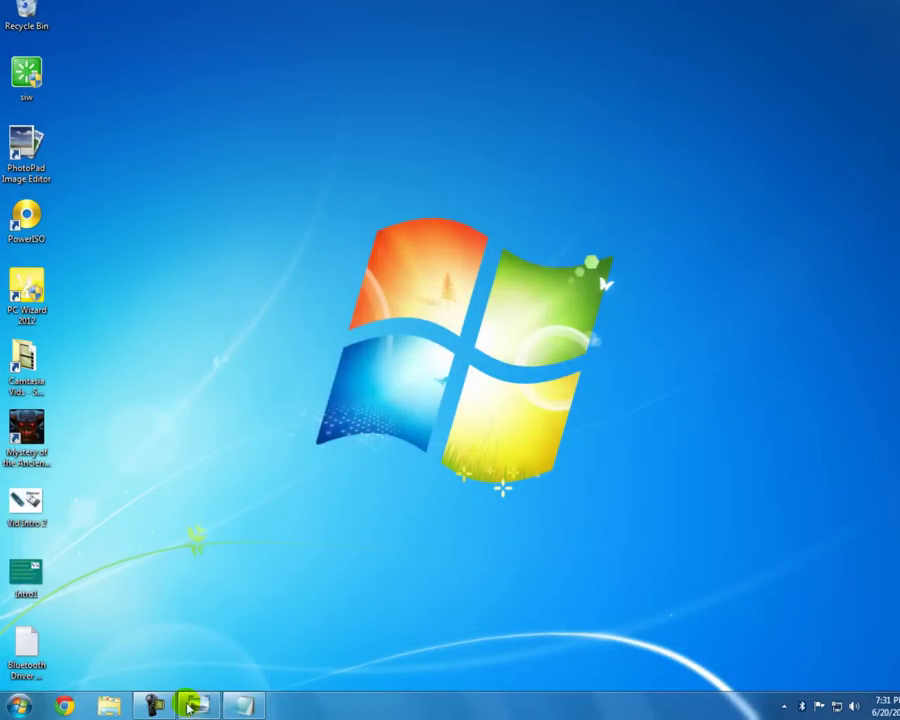
double_click(20, 574)
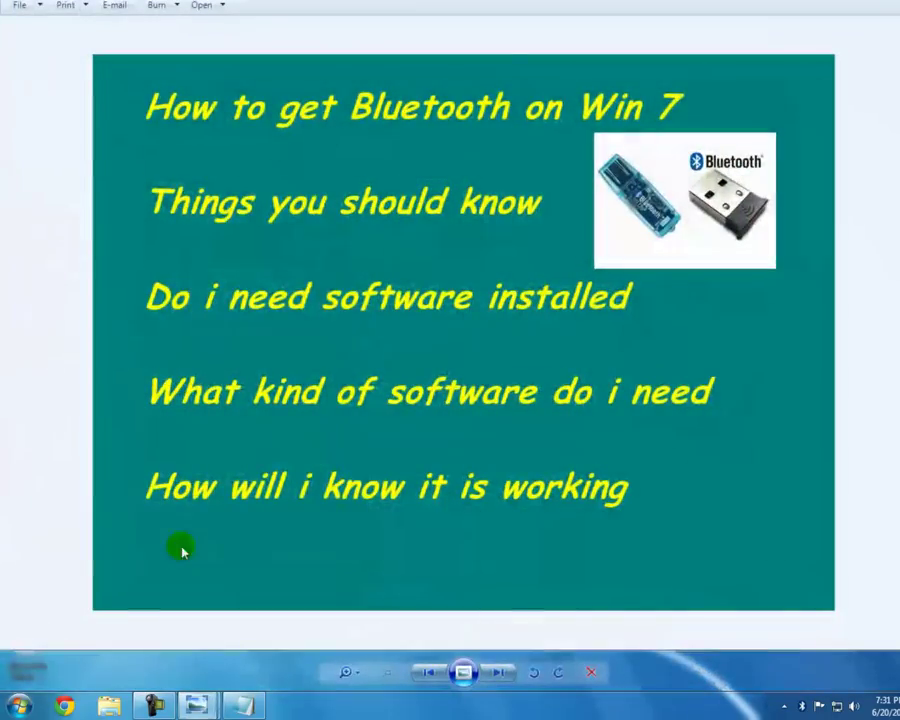